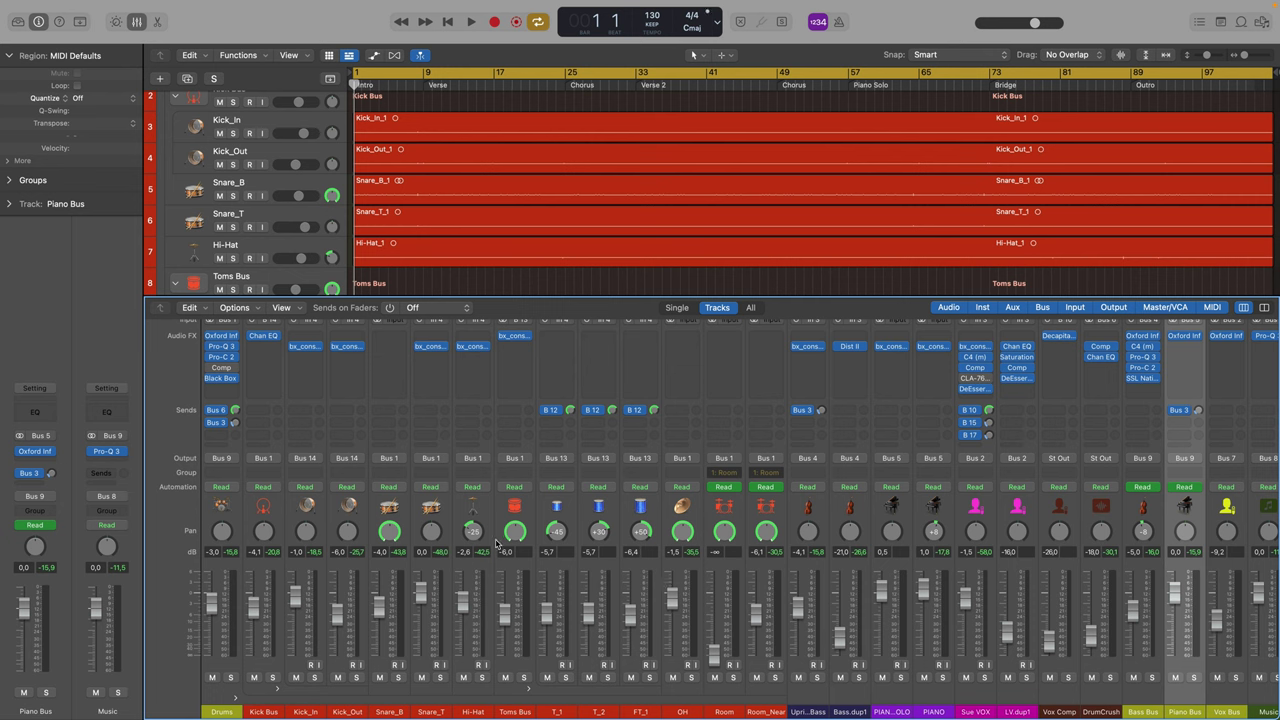
Step: Look over the mixer's channel strips, inserts, sends and faders from the Drums channel through to the Master
scroll(503, 585, up, 5)
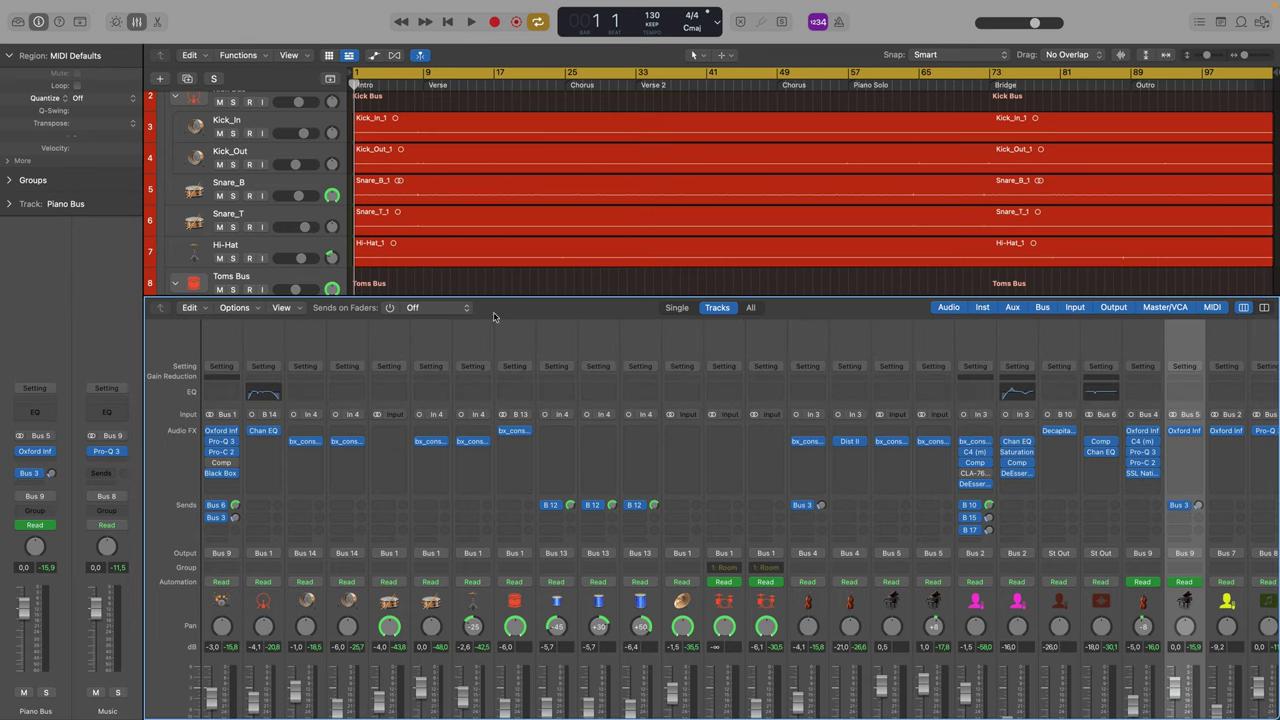
scroll(478, 493, down, 2)
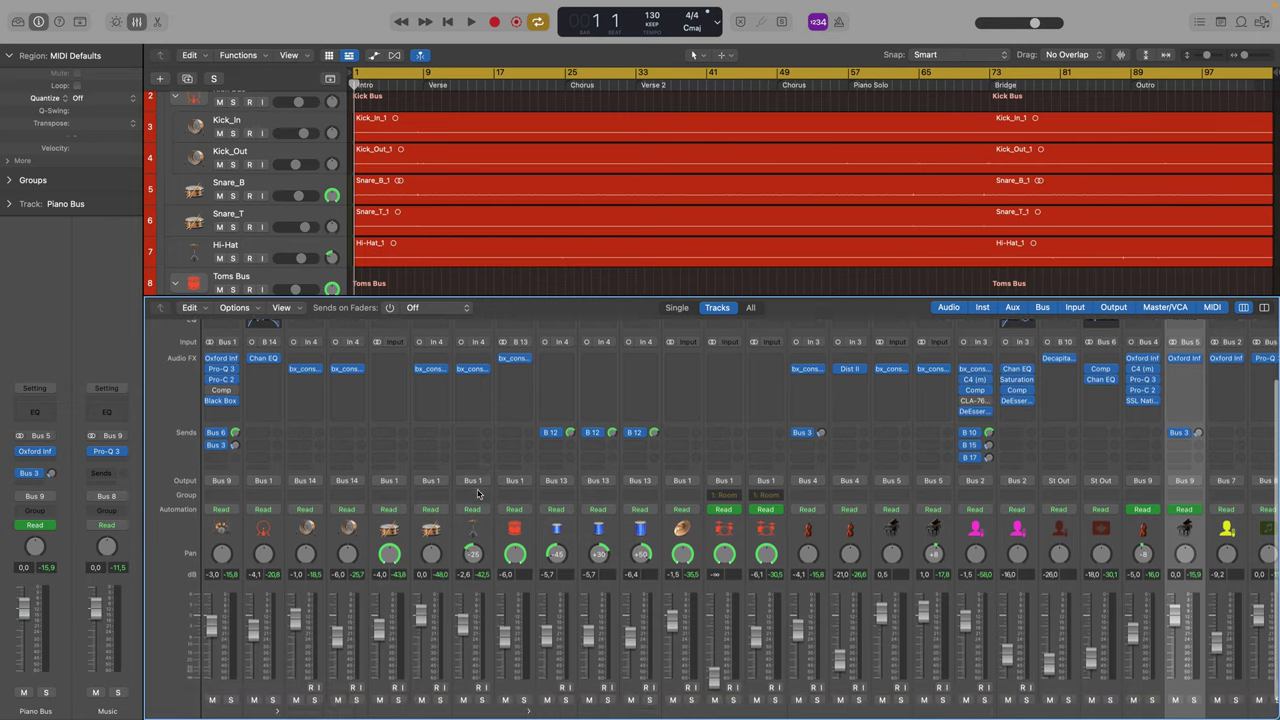
scroll(478, 493, down, 3)
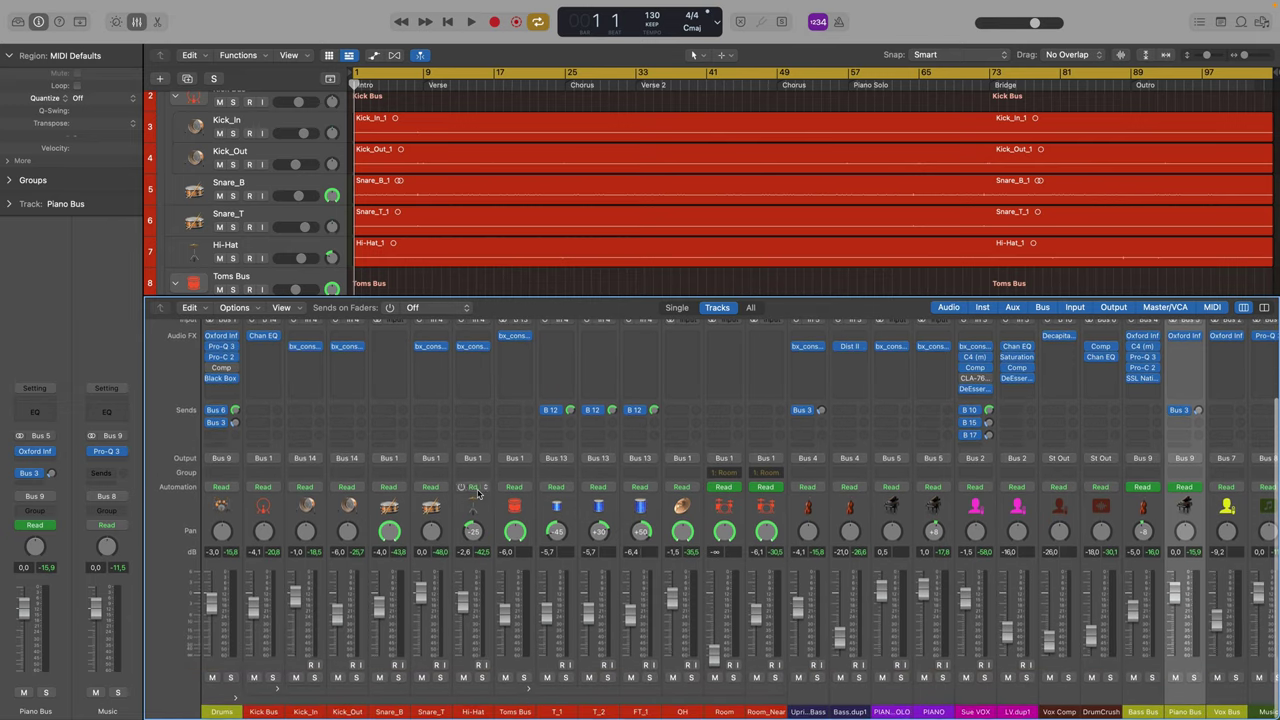
scroll(478, 493, right, 2)
scroll(478, 493, right, 7)
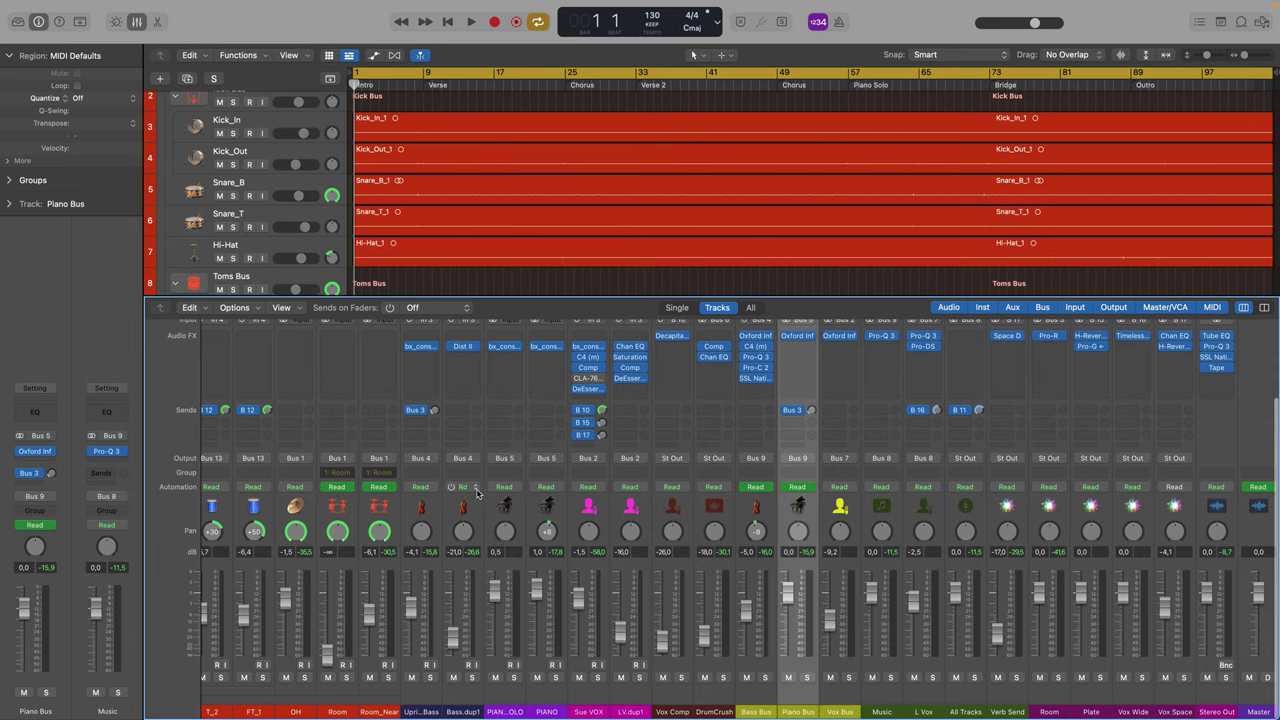
scroll(454, 439, left, 9)
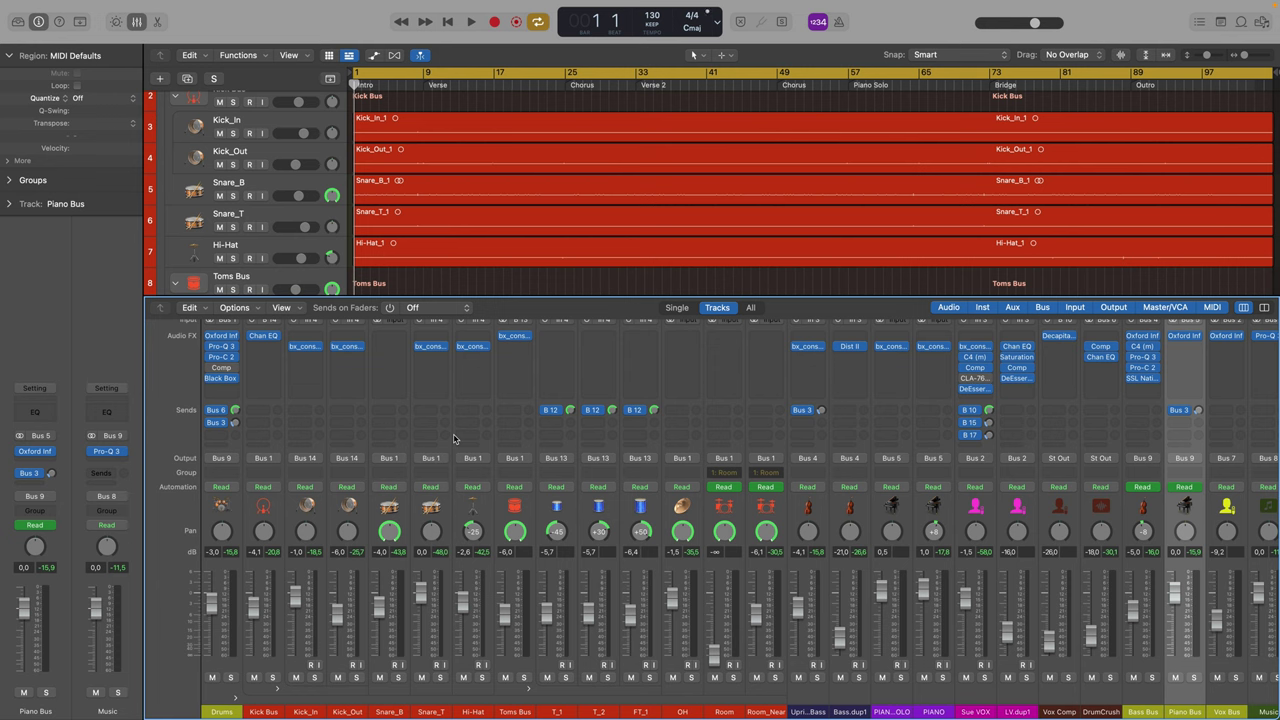
Step: Play the song from bar 1 and examine the levels across the mixer's instrument, vocal and bus channels
key(space)
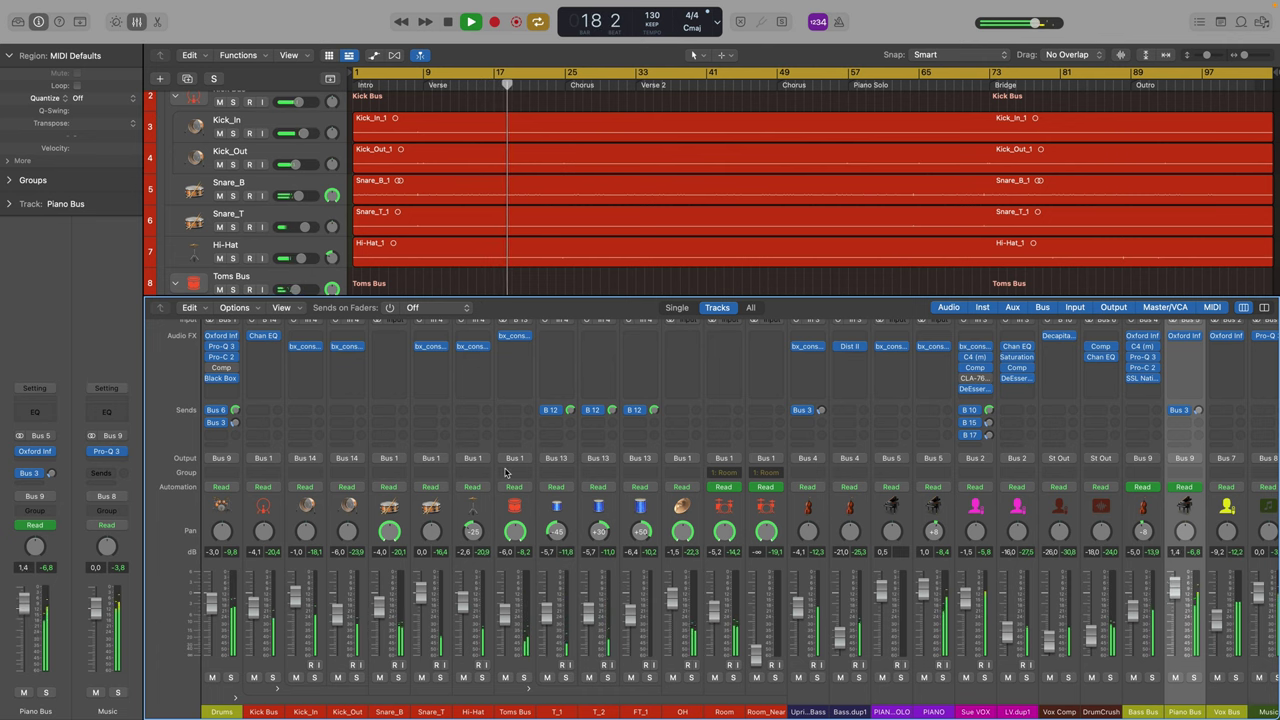
scroll(505, 473, right, 1)
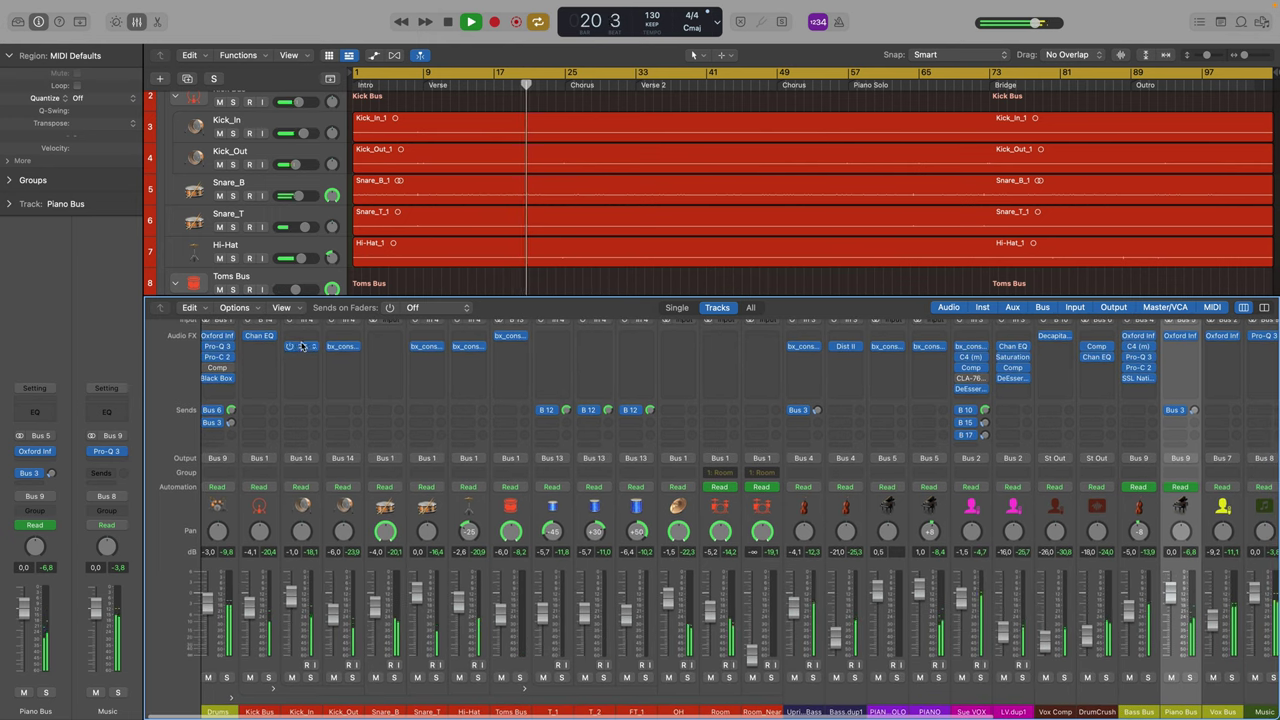
scroll(390, 455, right, 5)
scroll(390, 455, right, 1)
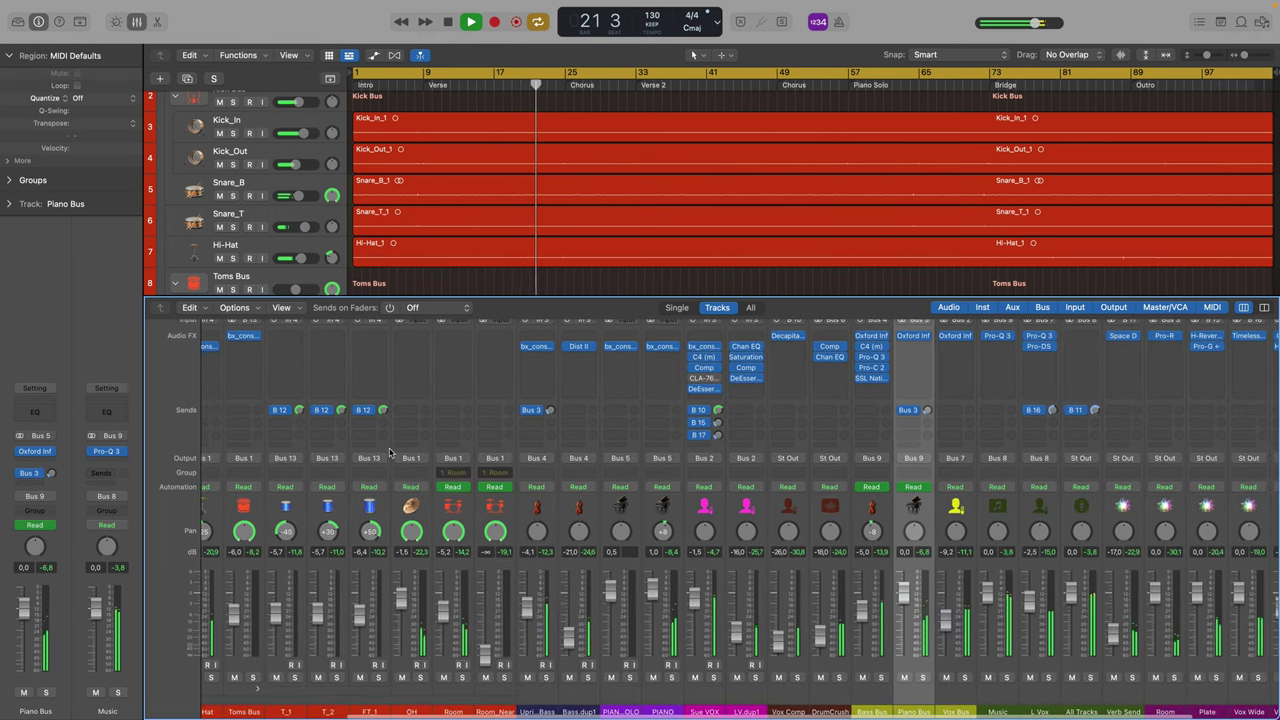
scroll(390, 455, right, 1)
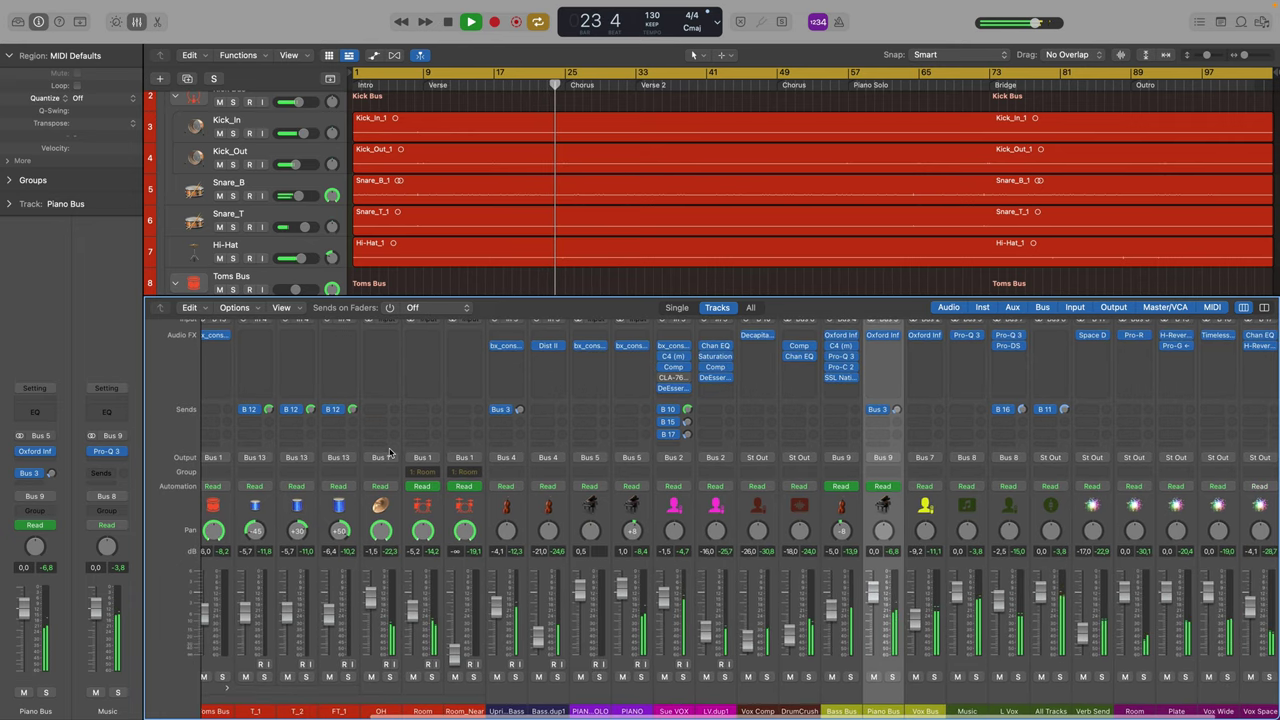
scroll(390, 455, left, 1)
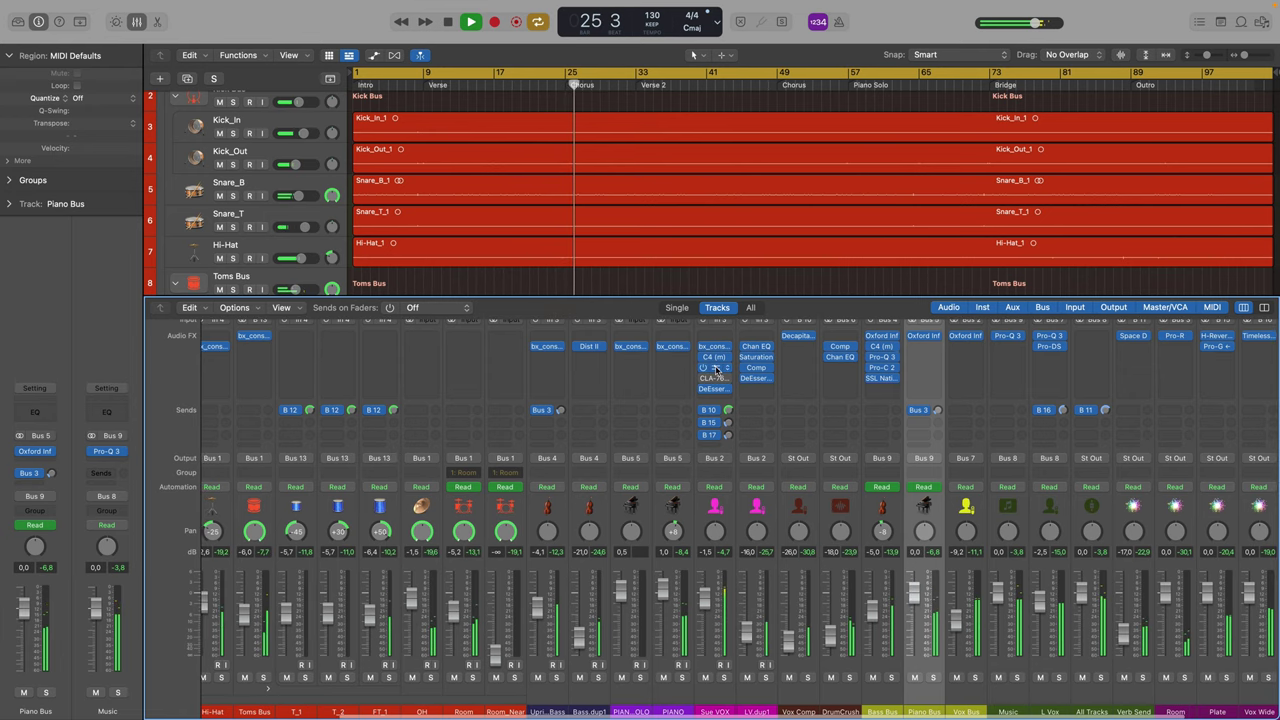
Step: Open the Compressor insert on the Sue VOX channel to view its FET Vocal 02 settings during playback, and close it
click(716, 370)
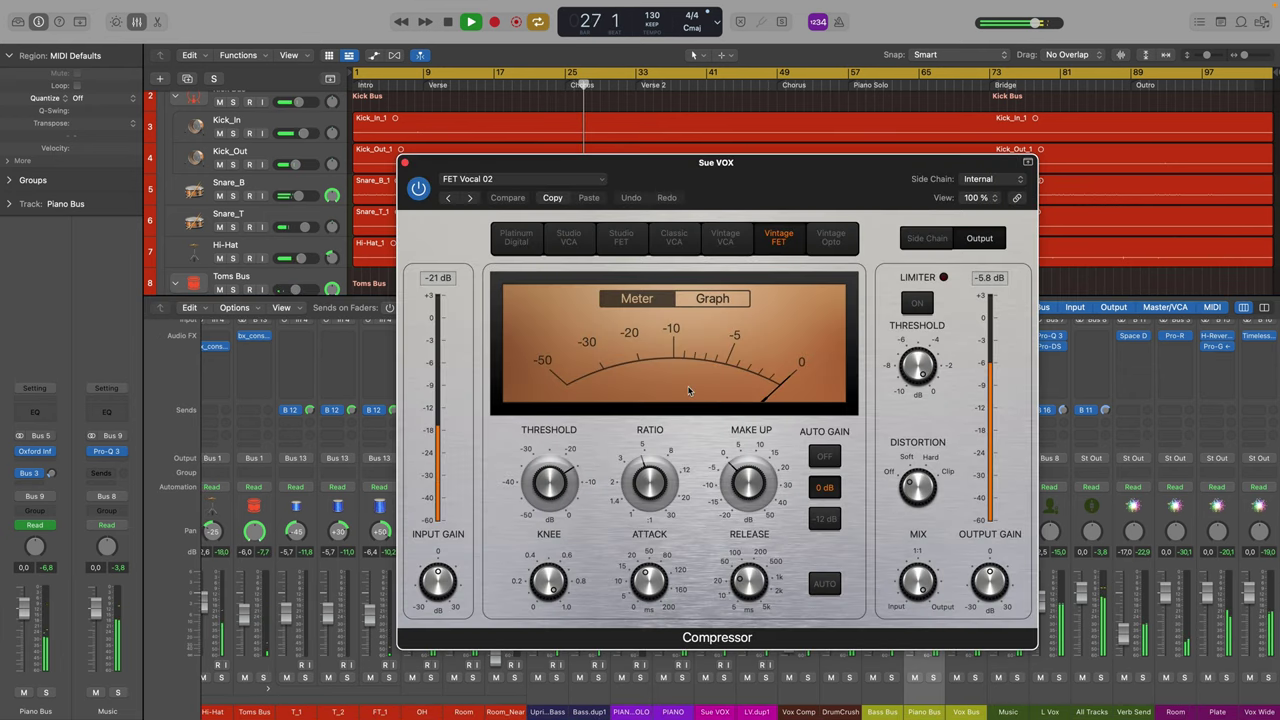
drag(763, 177, 775, 146)
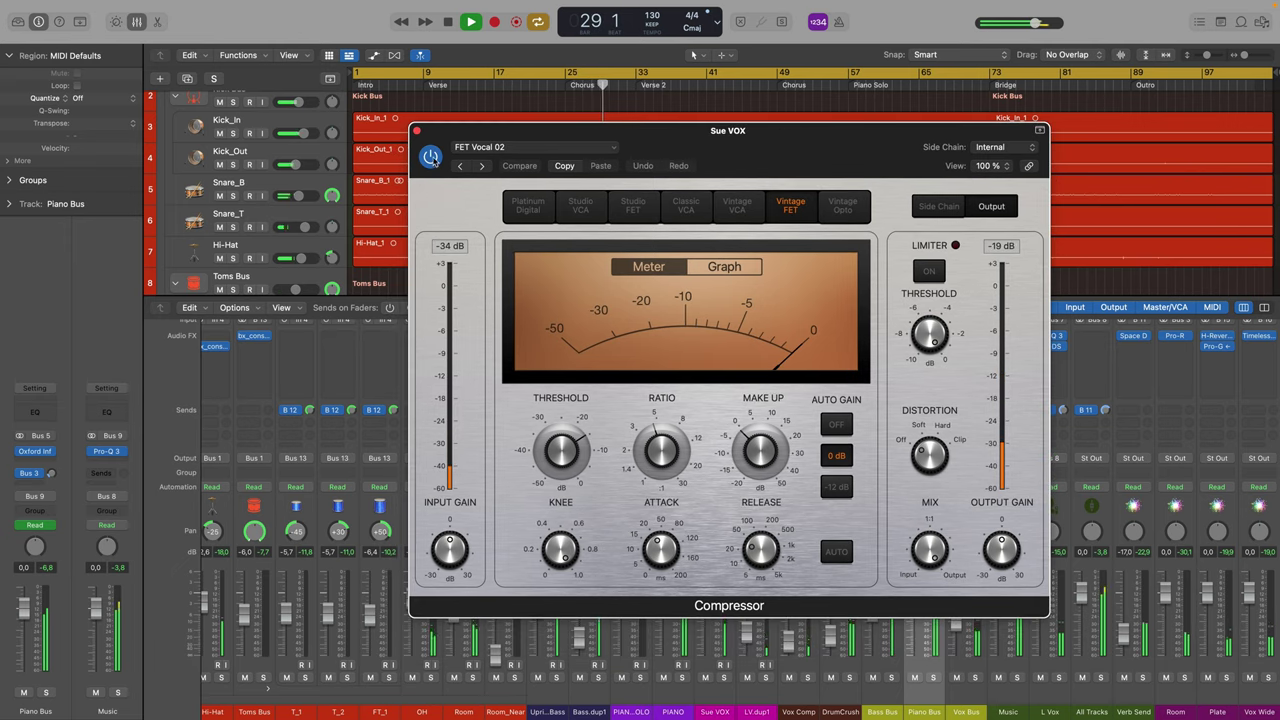
click(430, 158)
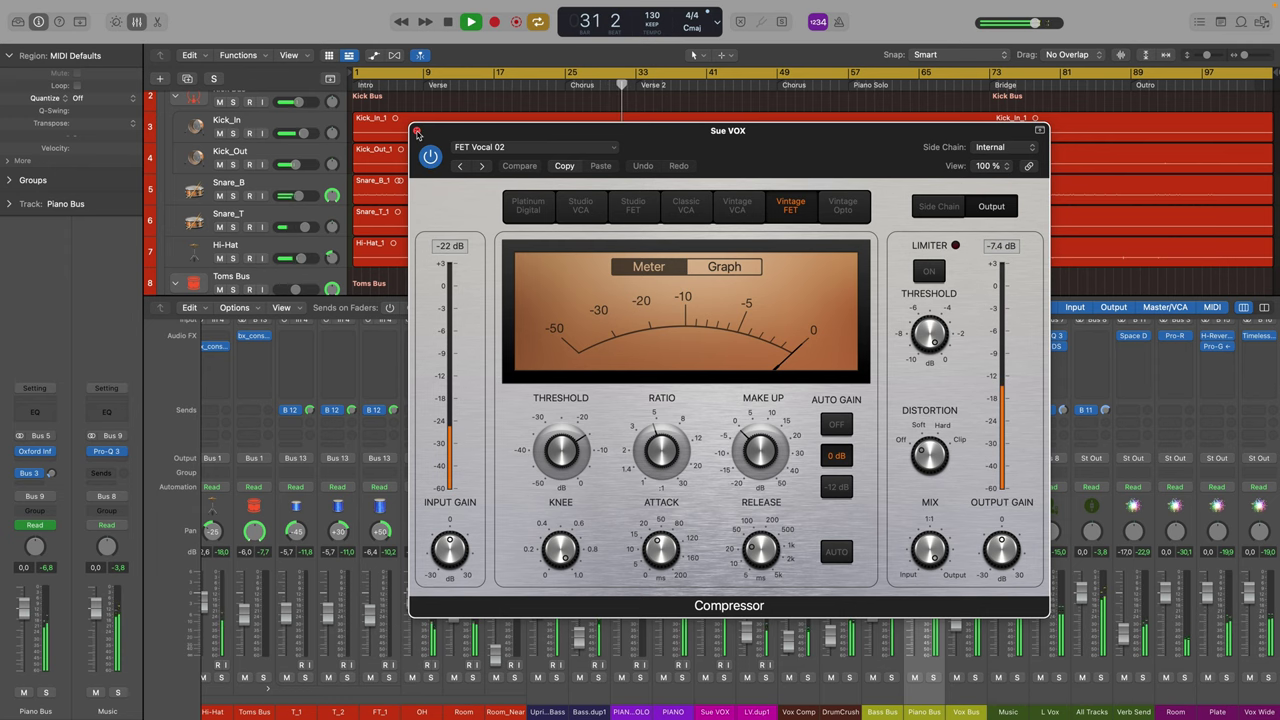
click(417, 131)
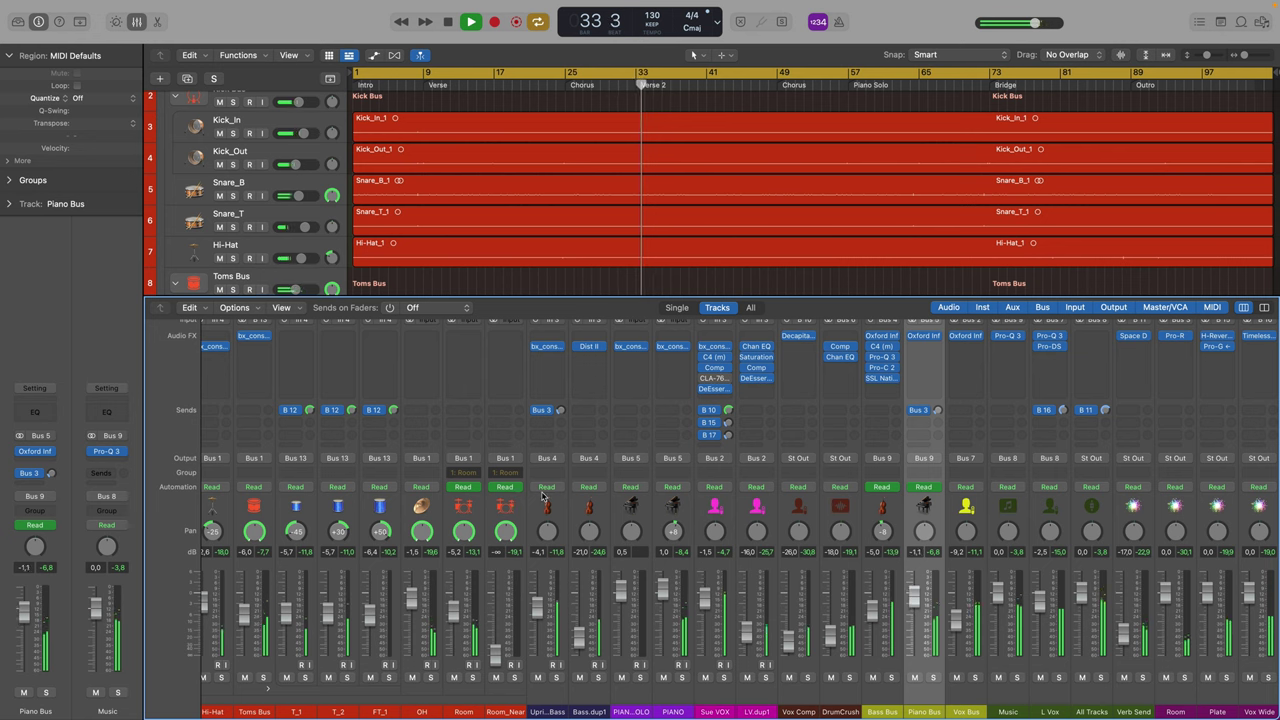
Step: Show the DeEsser plug-in with the Pensado Lead 1 preset on the LV.dup1 channel, and hide it again
key(v)
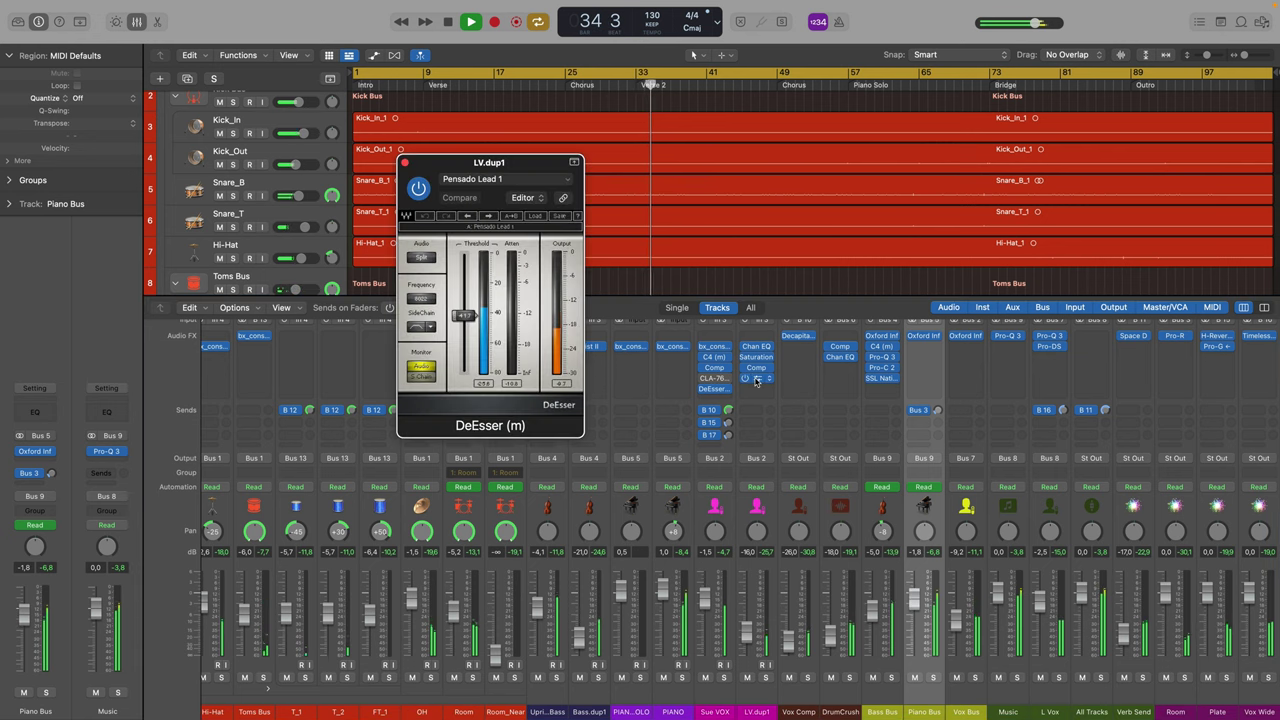
key(v)
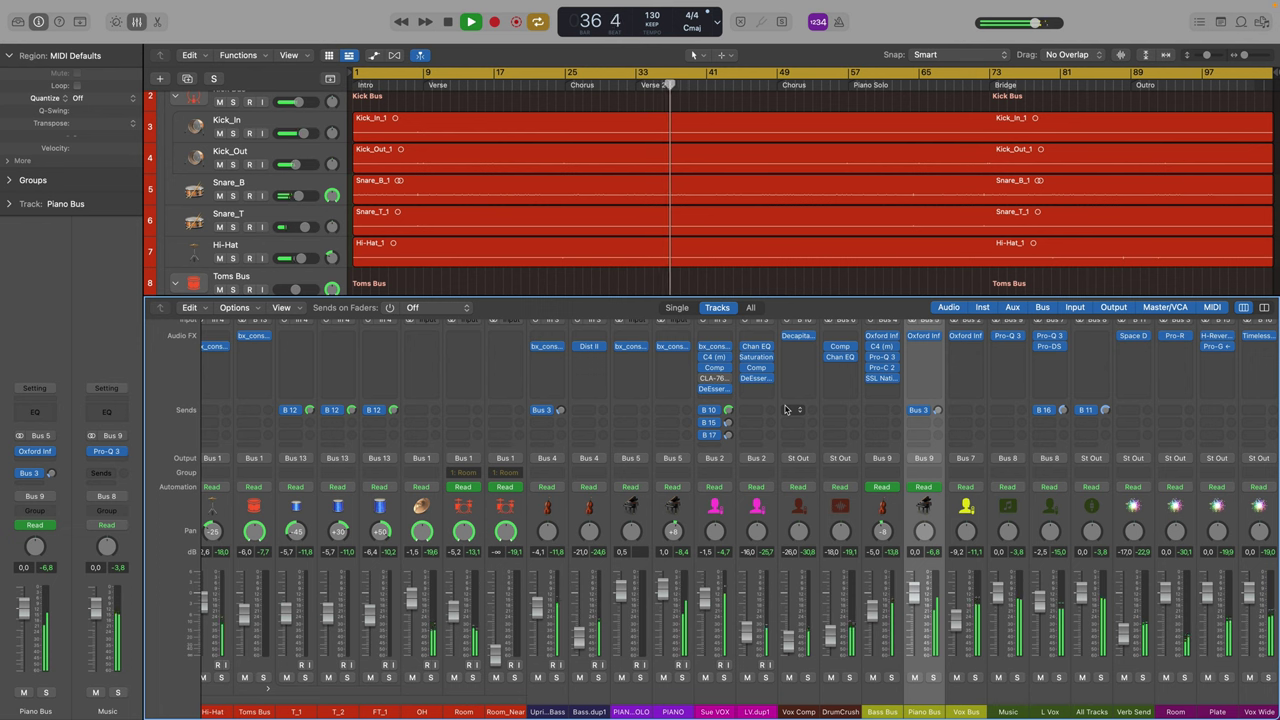
click(786, 410)
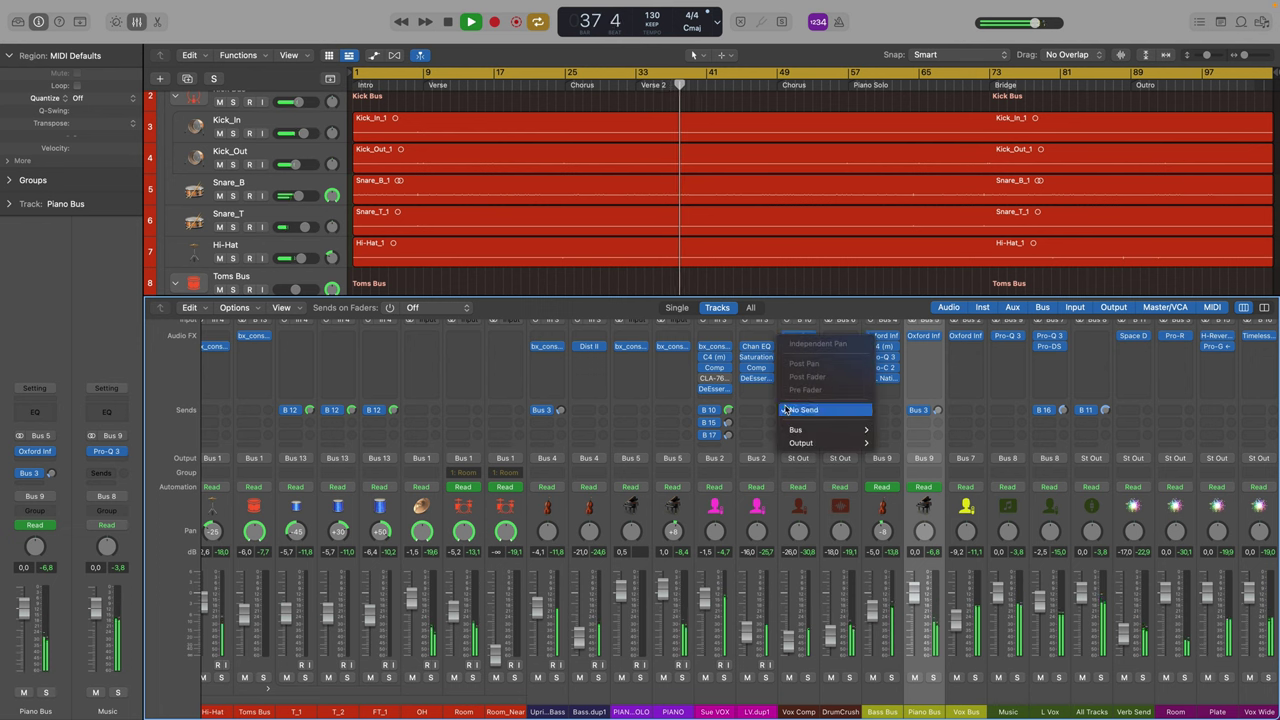
click(757, 415)
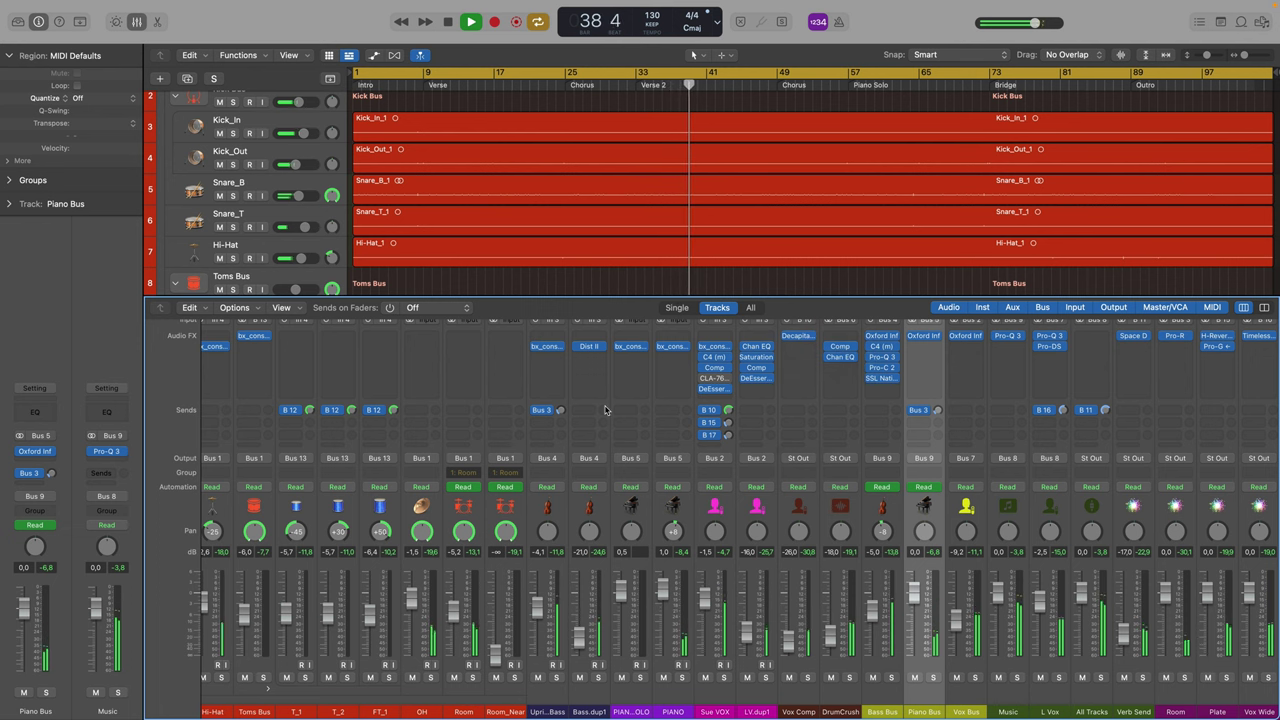
Step: Stop the song's playback
scroll(606, 409, left, 2)
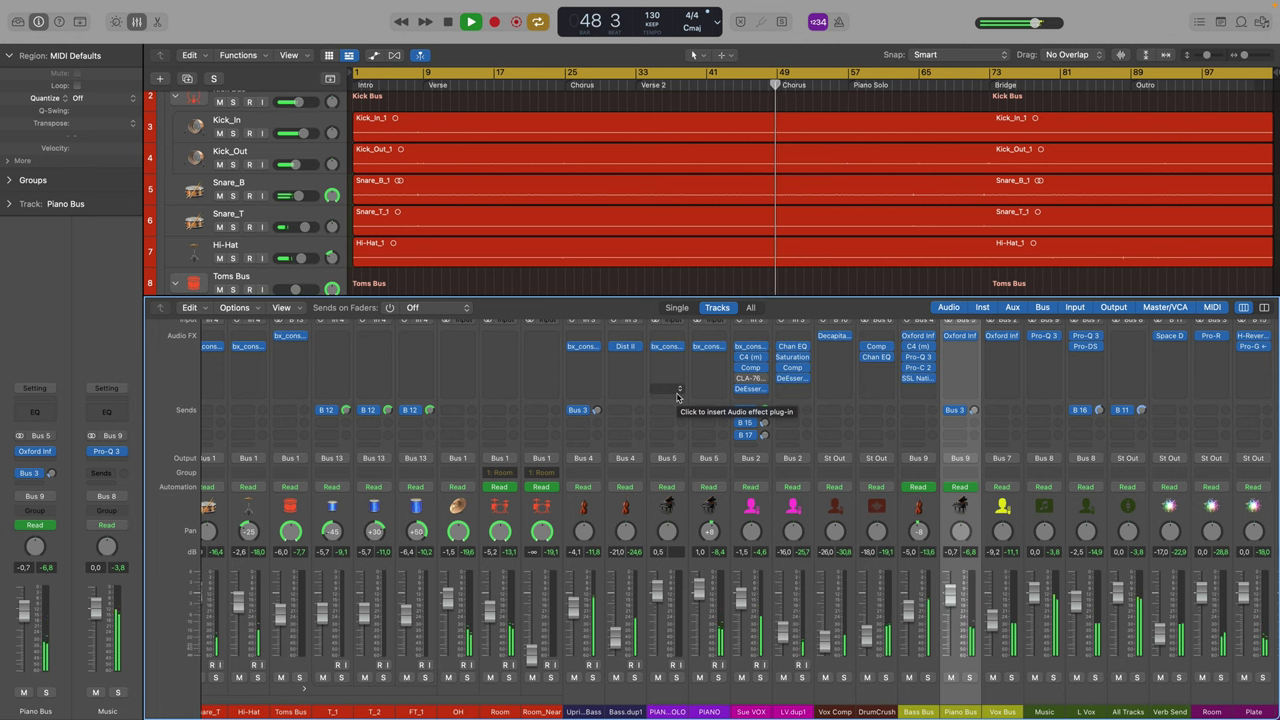
key(space)
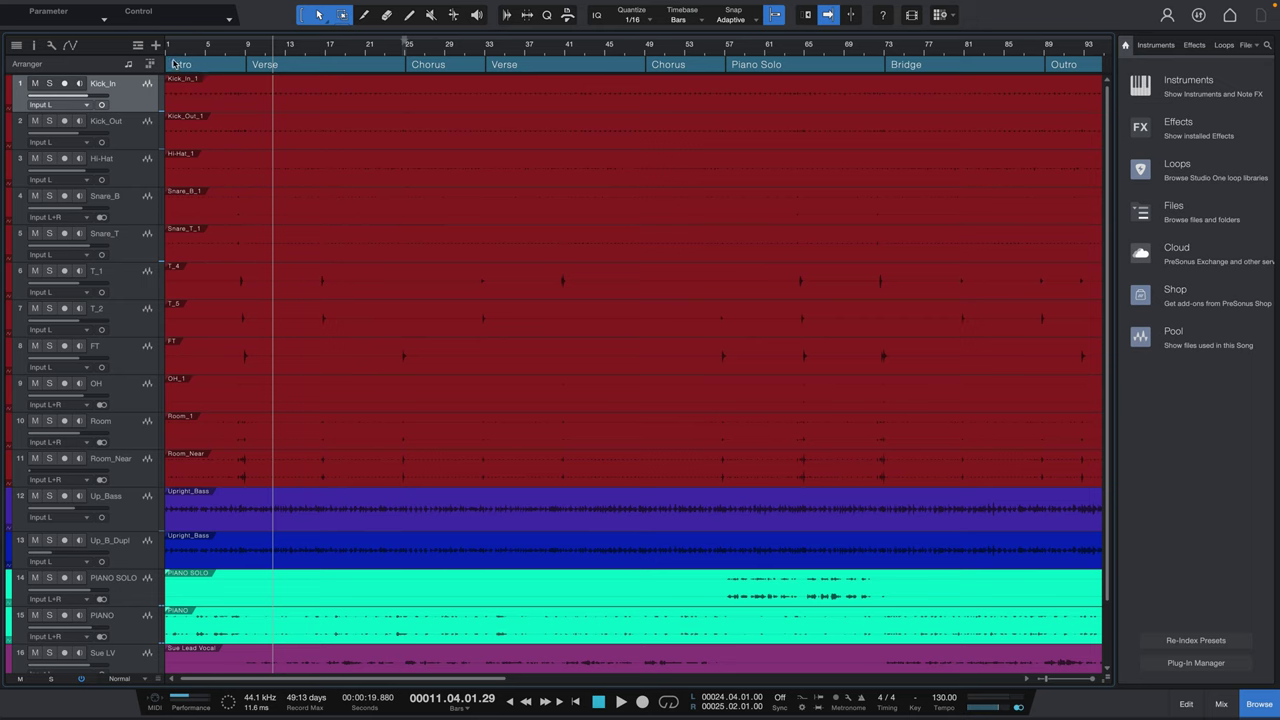
Step: Switch to the Studio One version of the song, return the playback cursor to bar 1 and view the lower tracks
click(167, 51)
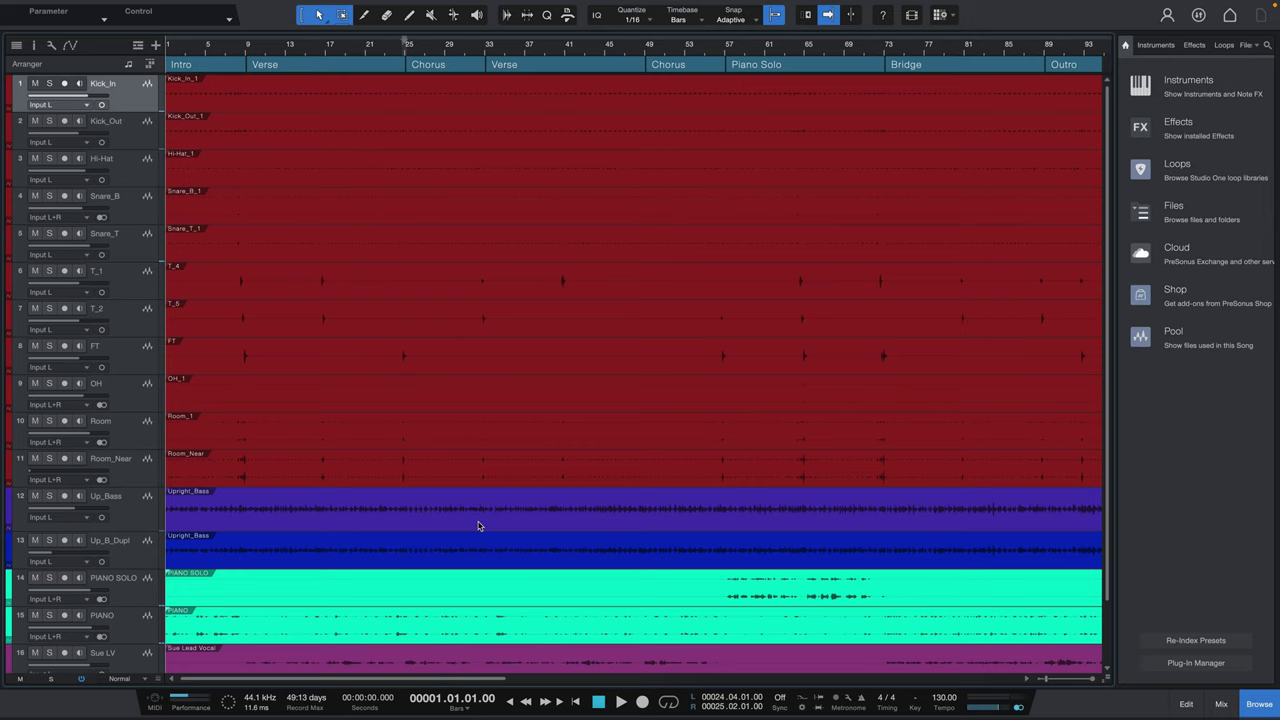
scroll(478, 525, down, 2)
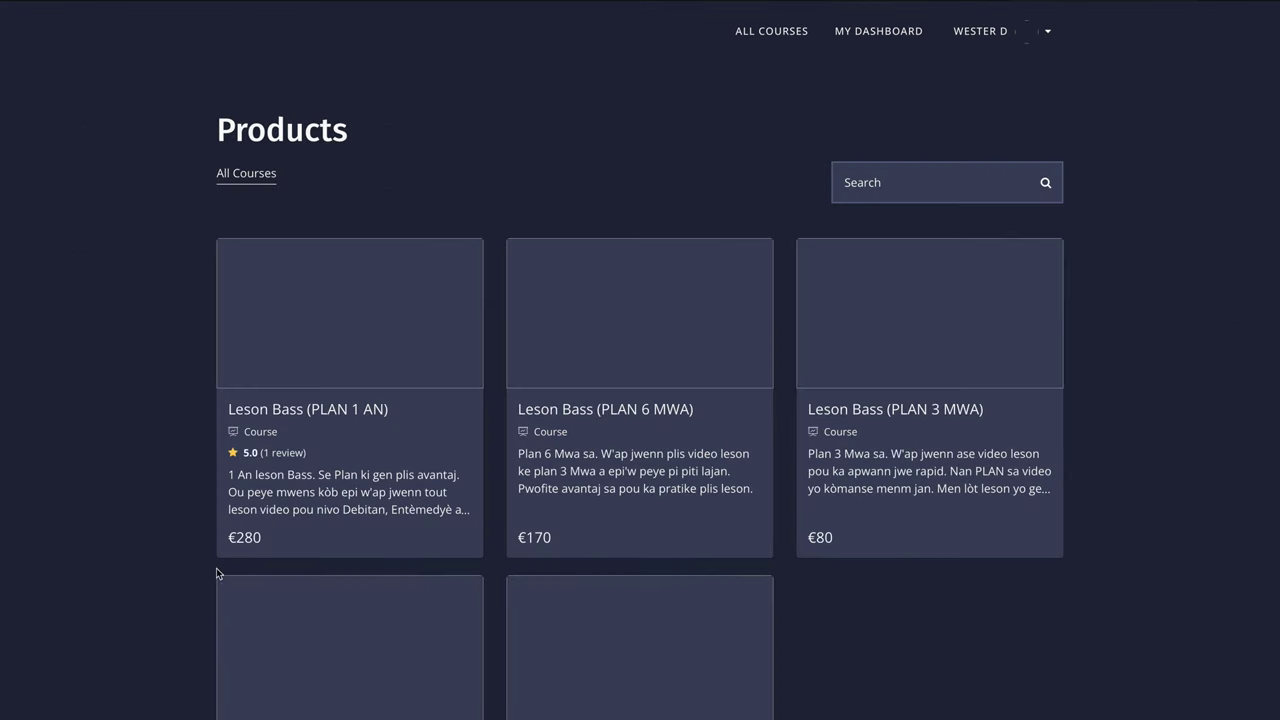
Step: Look through the bass and music production courses on the website's Products page
scroll(214, 591, down, 3)
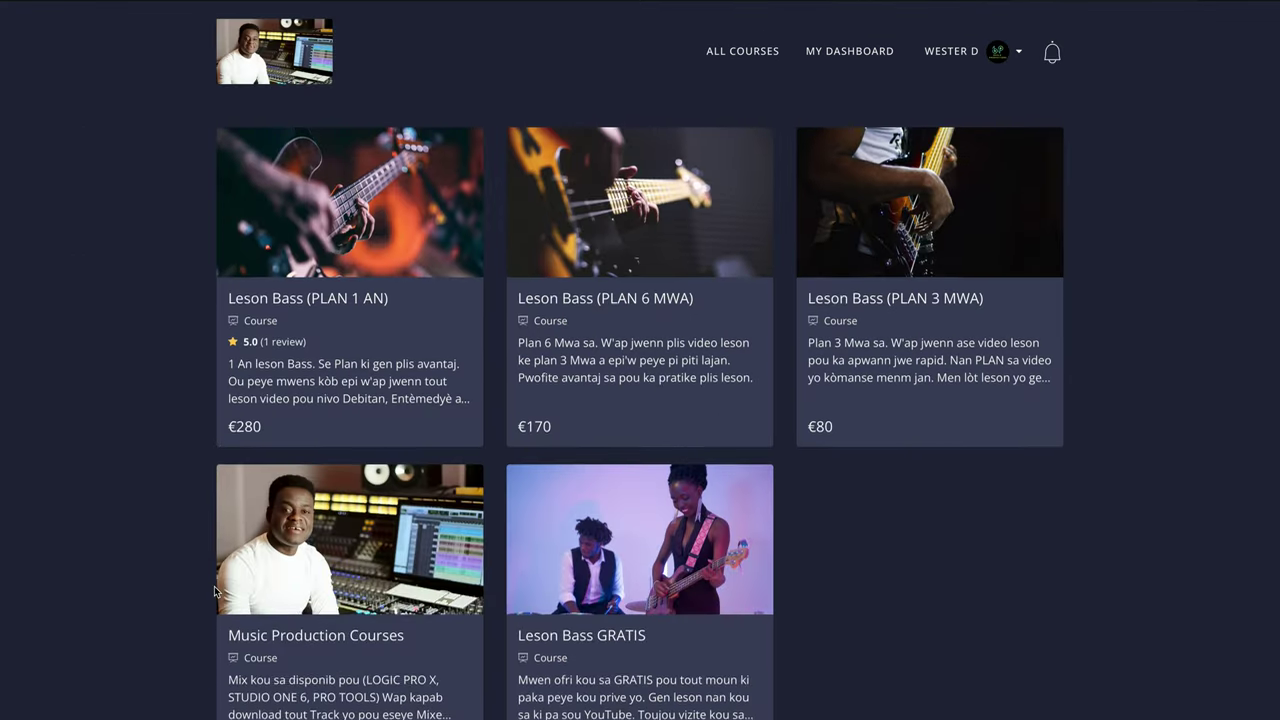
scroll(214, 586, up, 2)
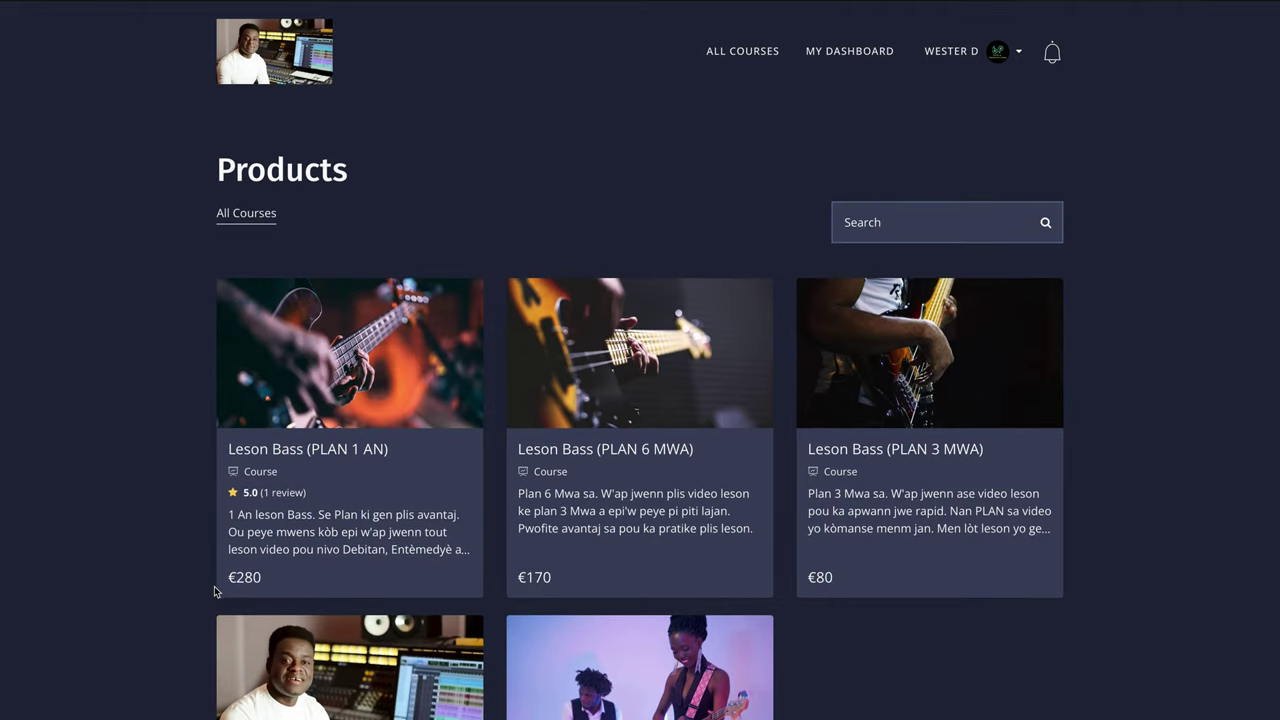
scroll(390, 566, down, 1)
scroll(480, 545, down, 1)
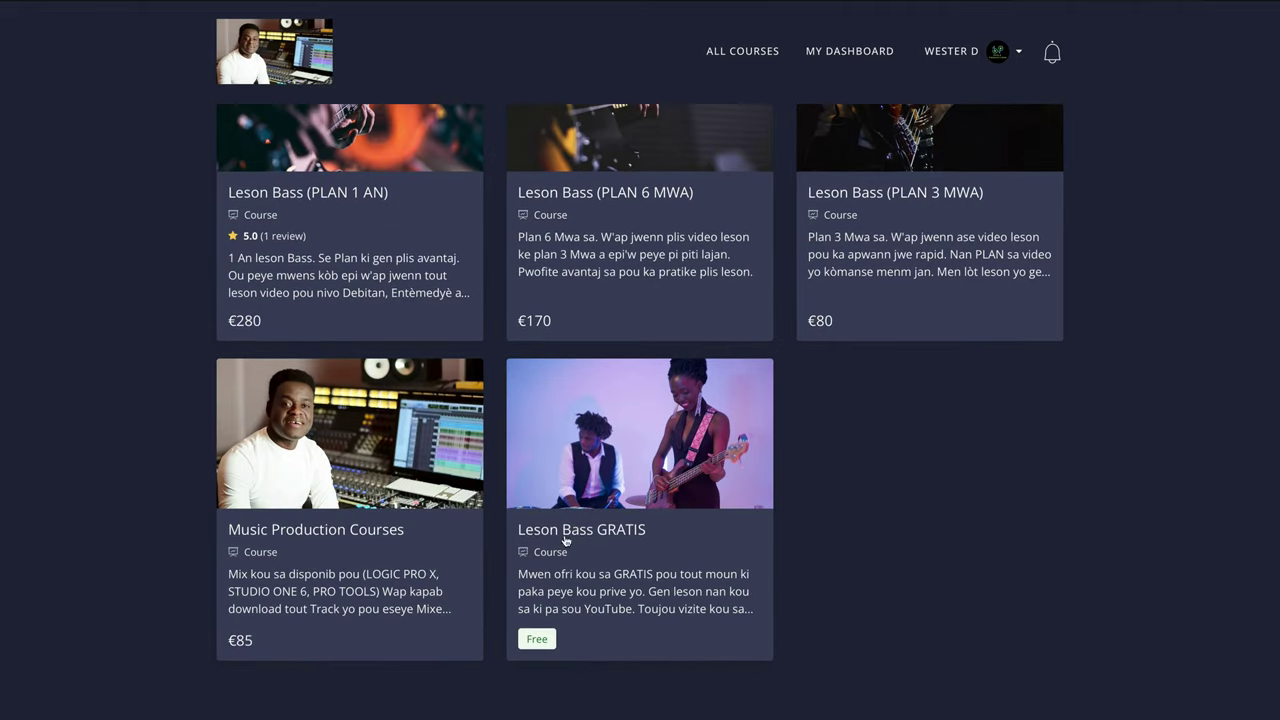
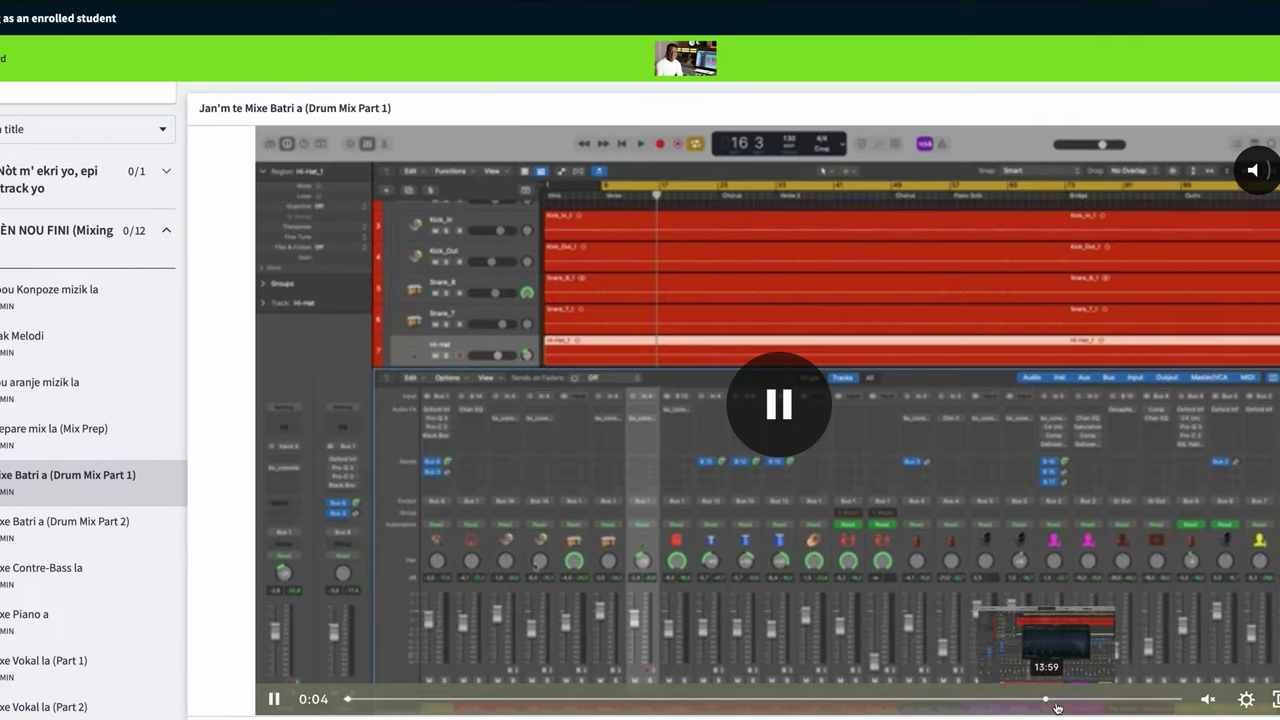
Step: Switch the Drum Mix Part 1 lesson video's quality to 1080p, then to 4k, and show the video full screen
click(1246, 700)
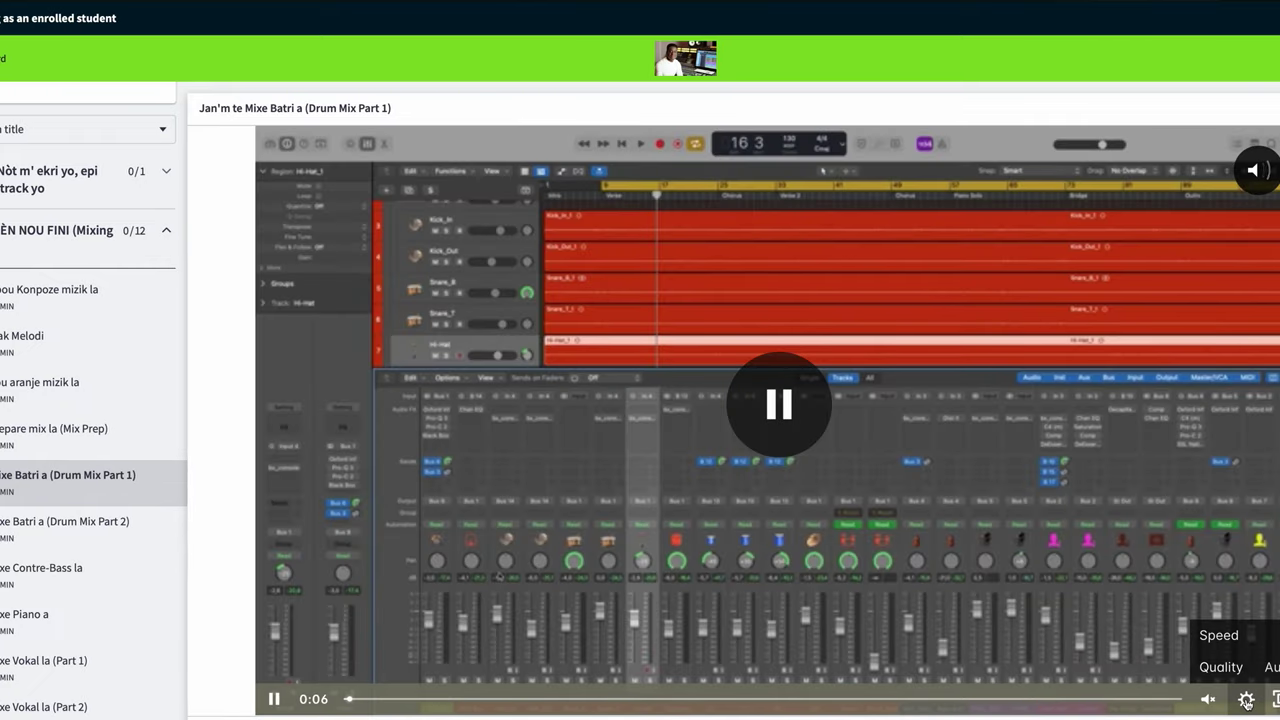
click(1254, 676)
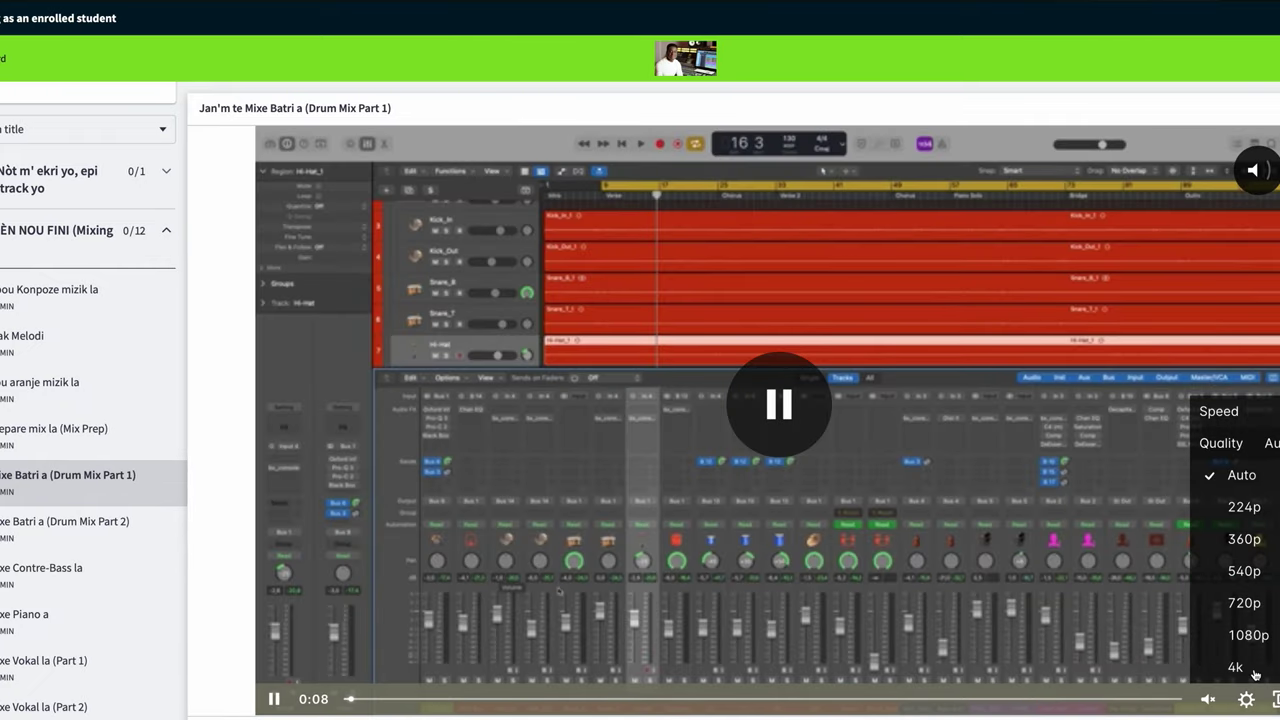
click(1249, 635)
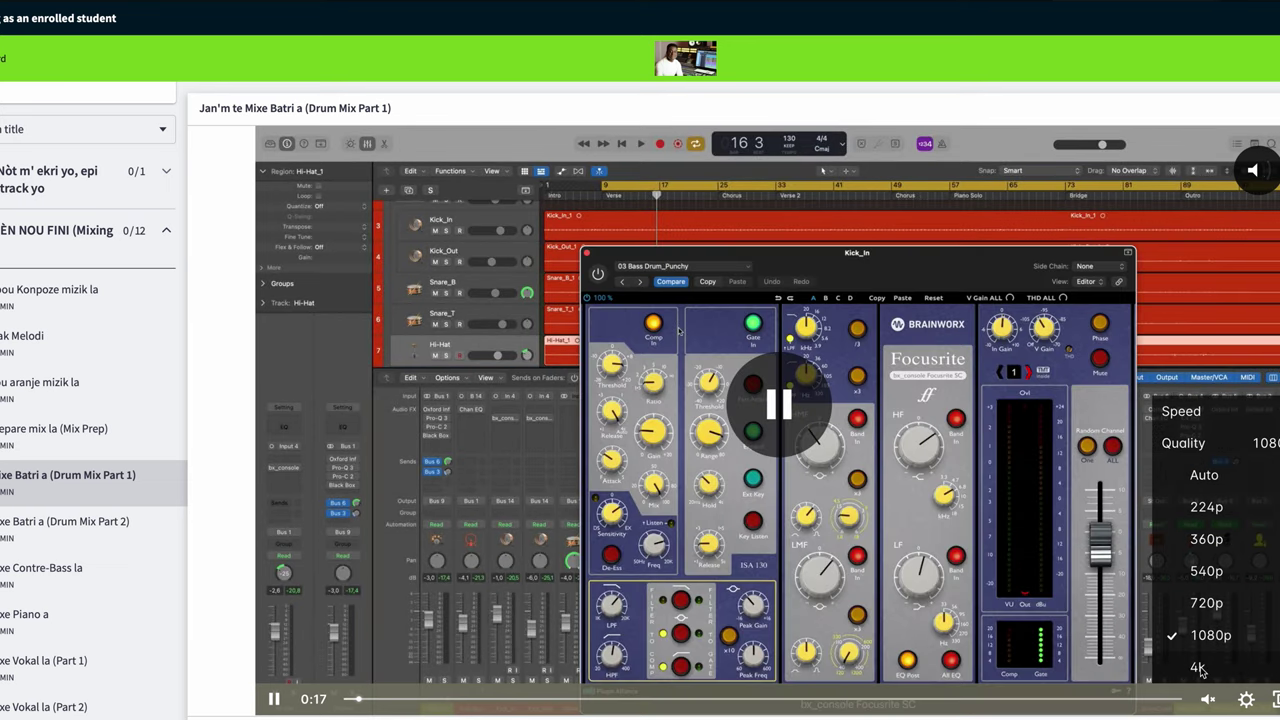
click(1202, 670)
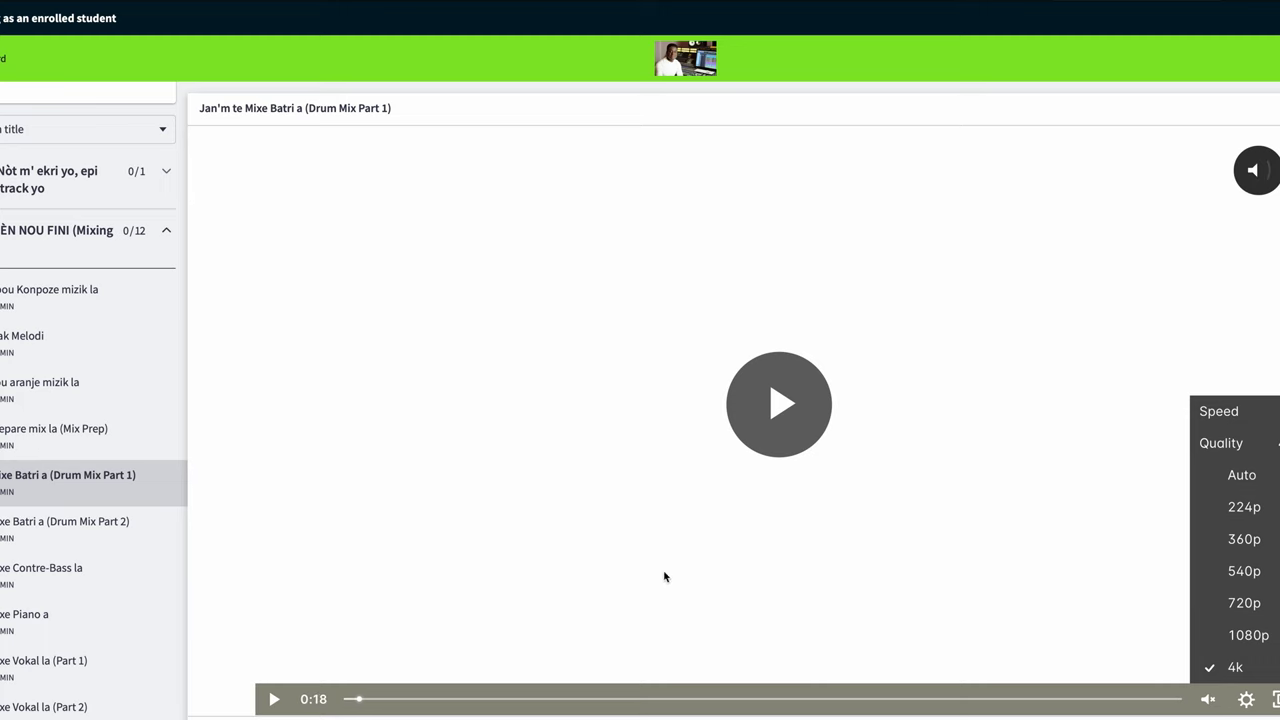
click(1247, 700)
click(1208, 678)
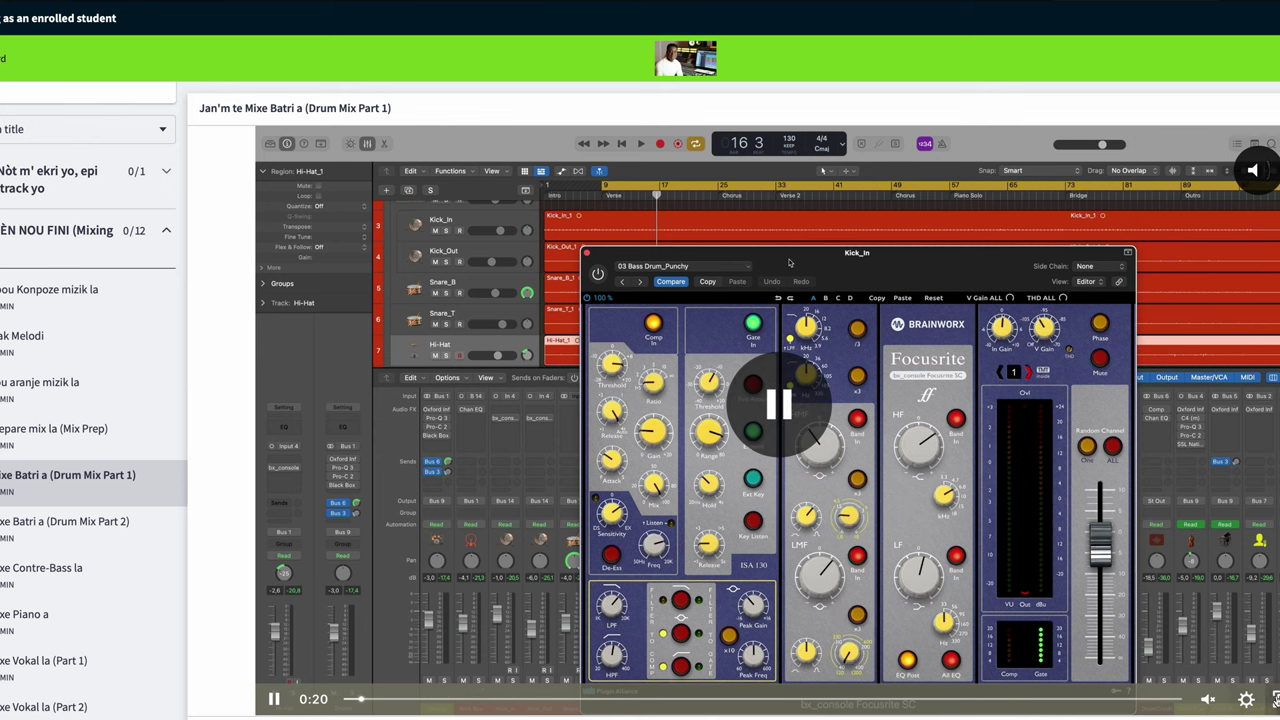
click(1272, 699)
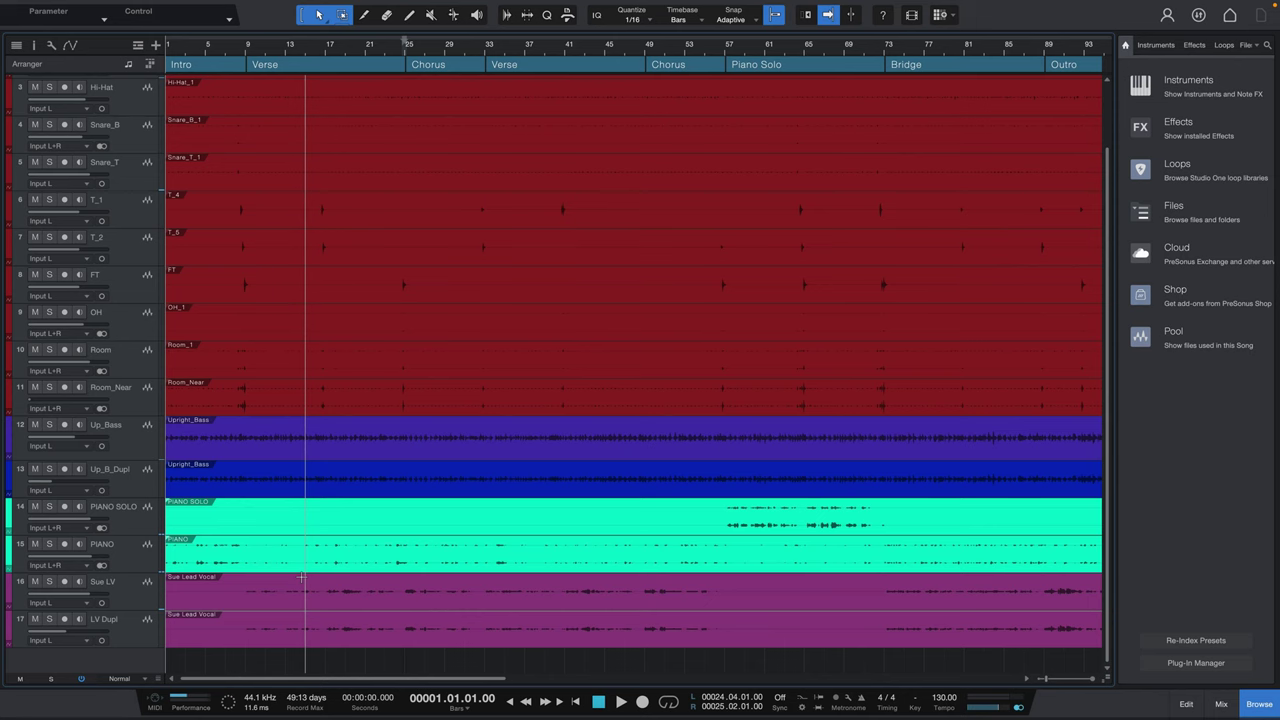
Step: Switch to Studio One, play the song from bar 1, and show the mixer's effect and bus channels
click(168, 53)
key(space)
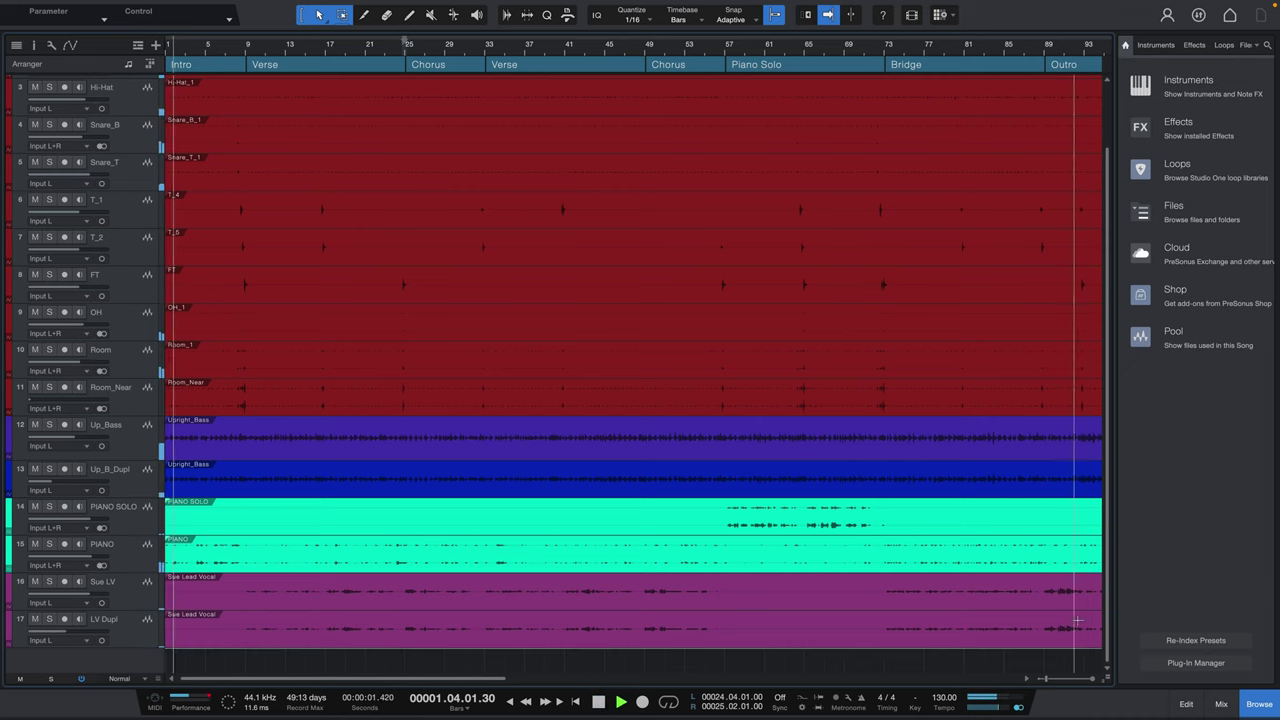
click(1221, 704)
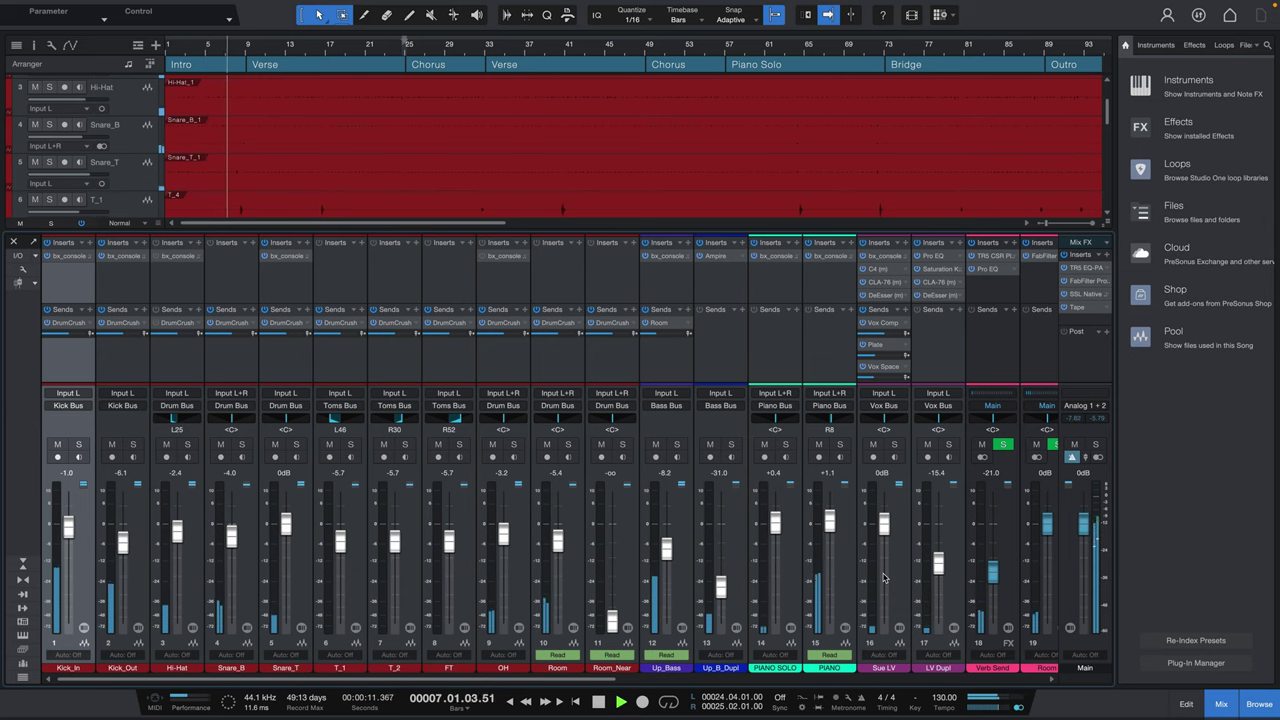
scroll(628, 475, right, 10)
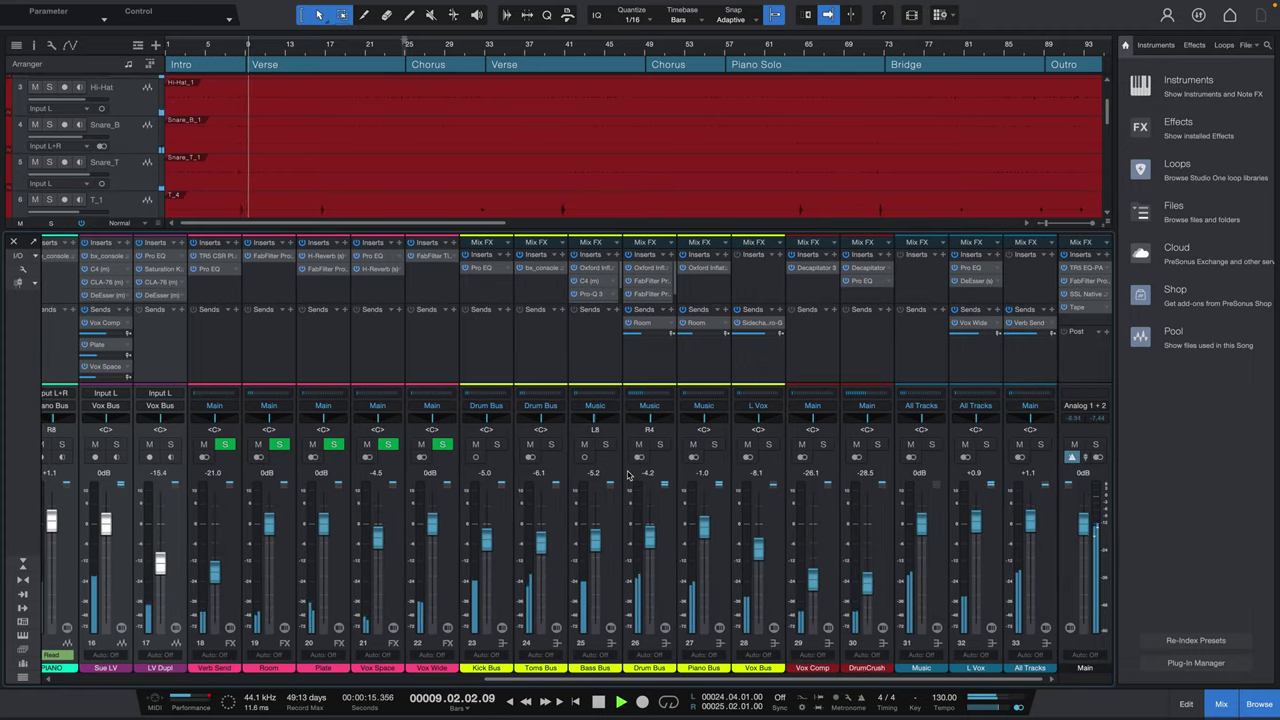
Step: Select the Kick_In channel in the mixer, then view the Hi-Hat channel's bx_console Focusrite SC plugin and close it
scroll(628, 475, left, 10)
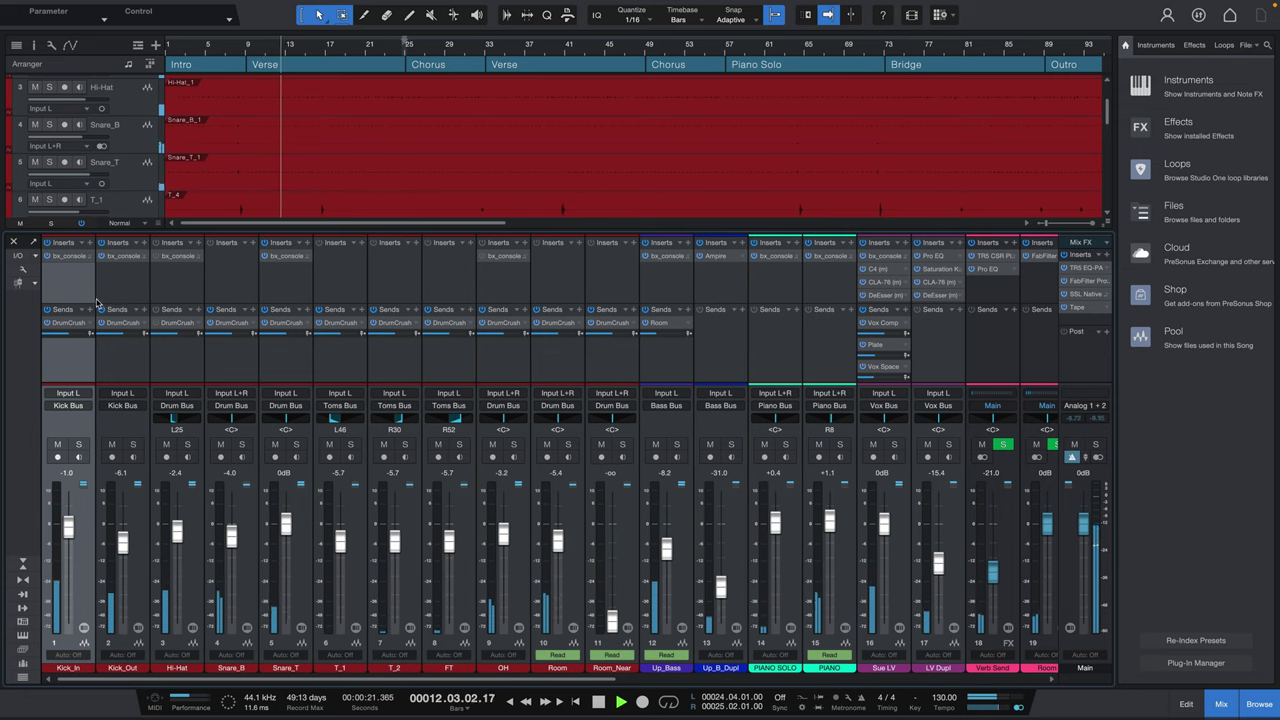
click(66, 259)
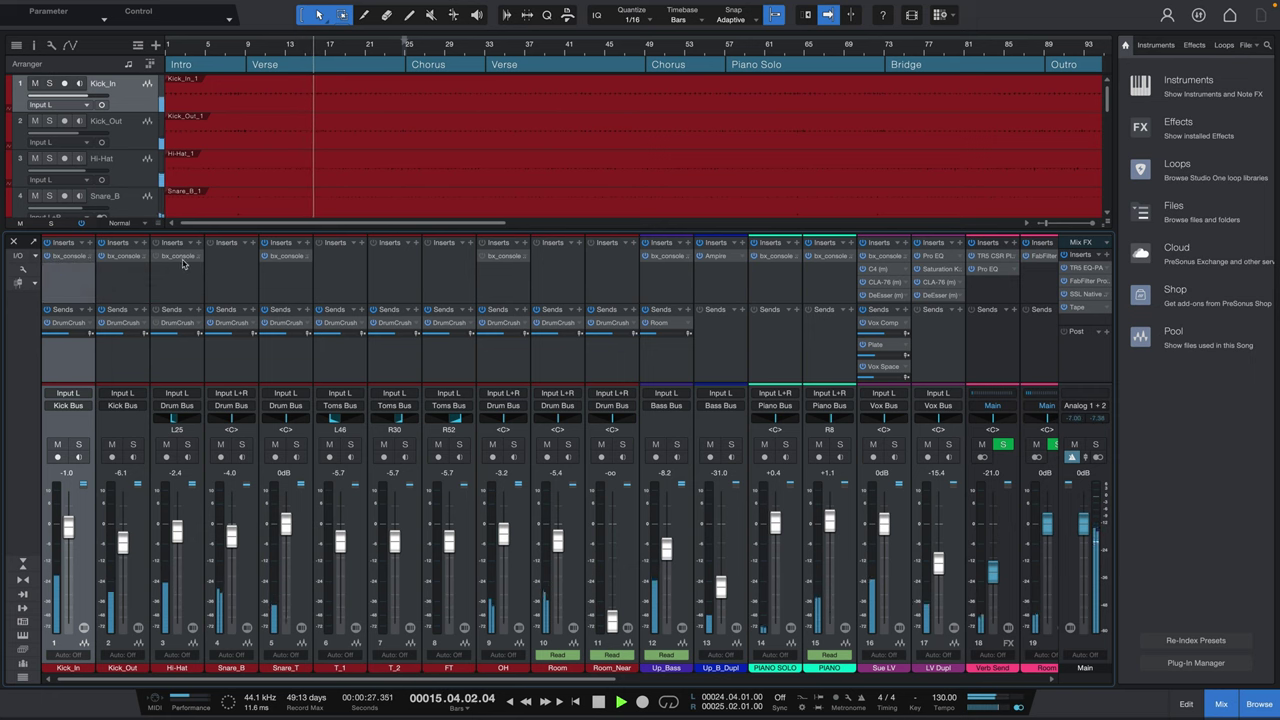
double_click(179, 257)
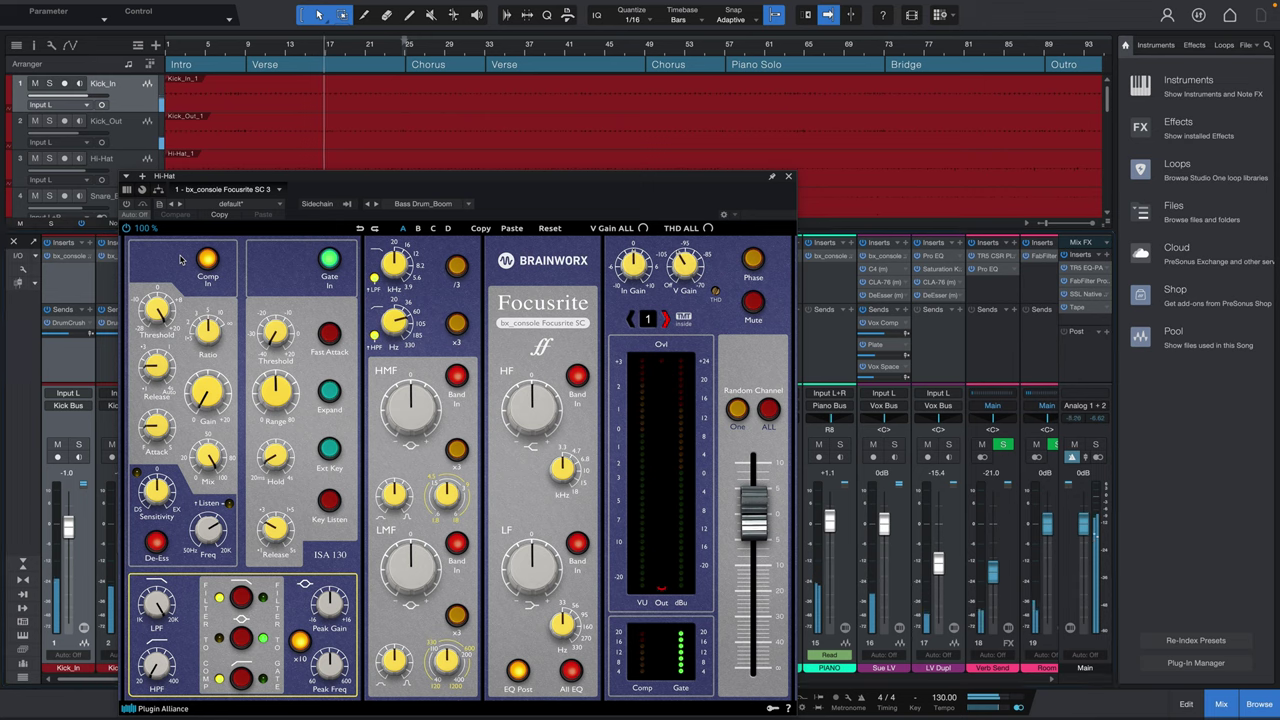
click(789, 178)
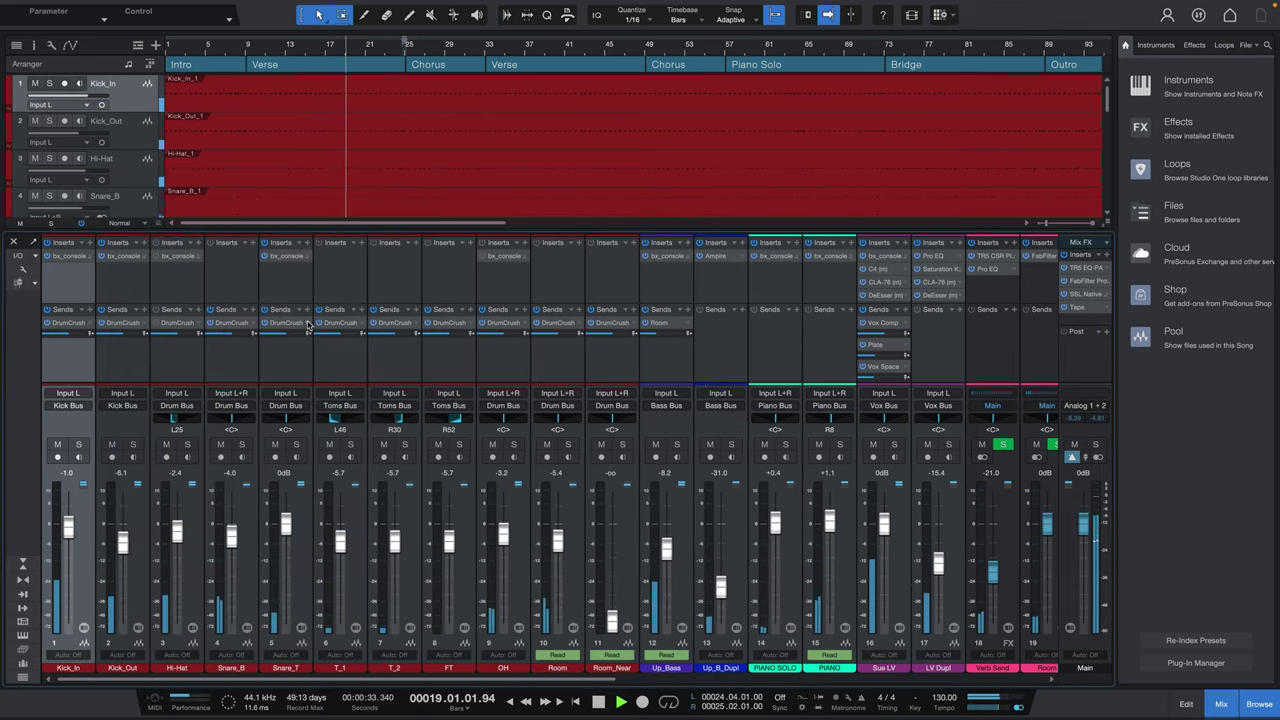
Step: View the Pro EQ settings on the DrumCrush bus channel and close the plugin window
scroll(343, 312, right, 10)
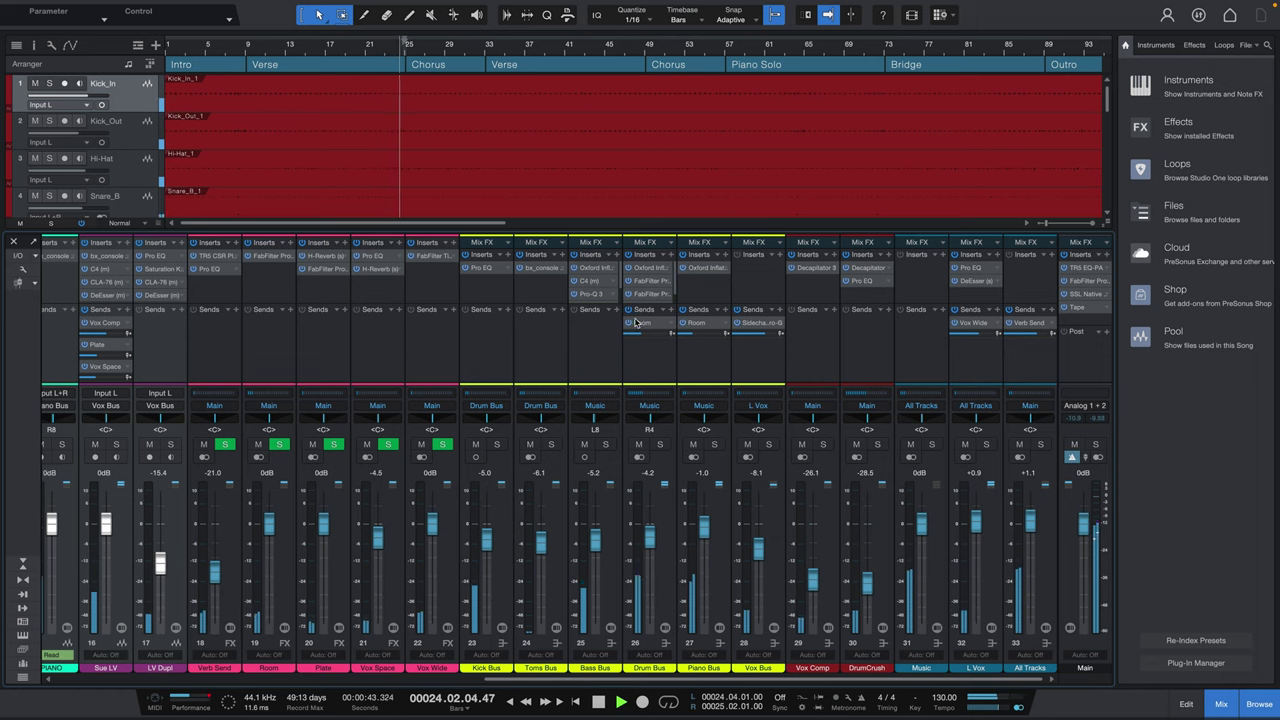
click(866, 284)
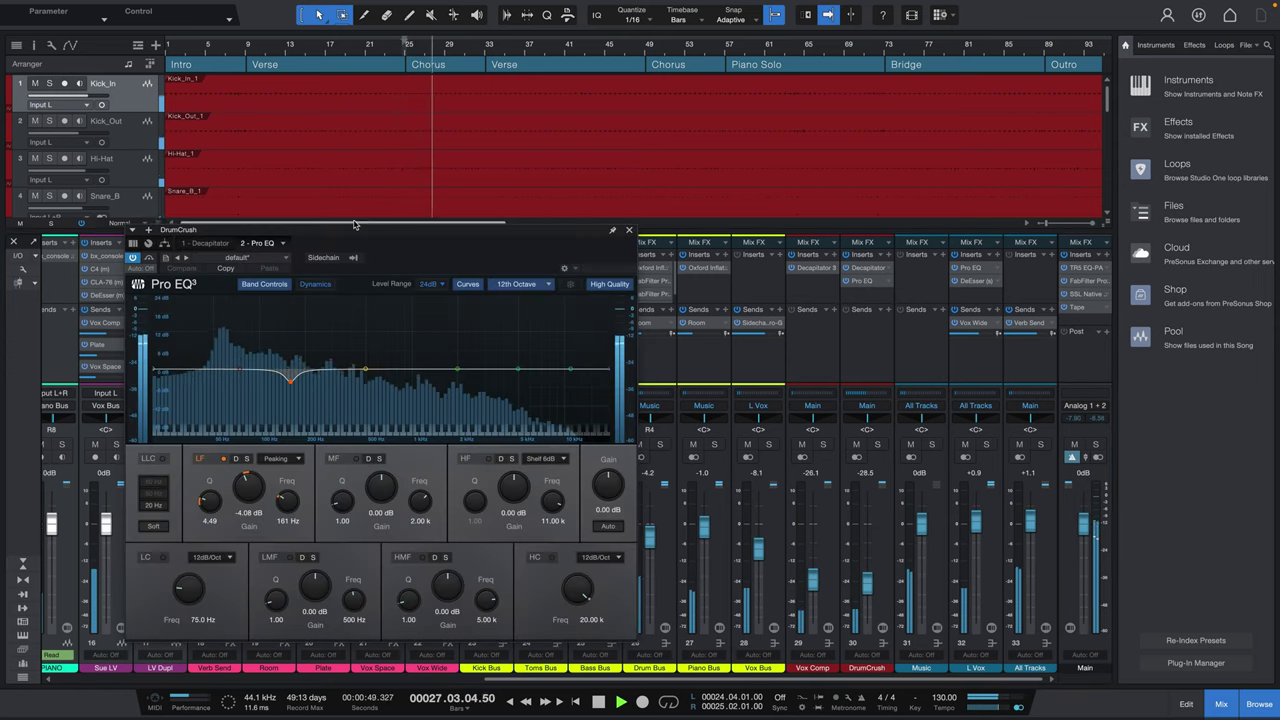
click(629, 231)
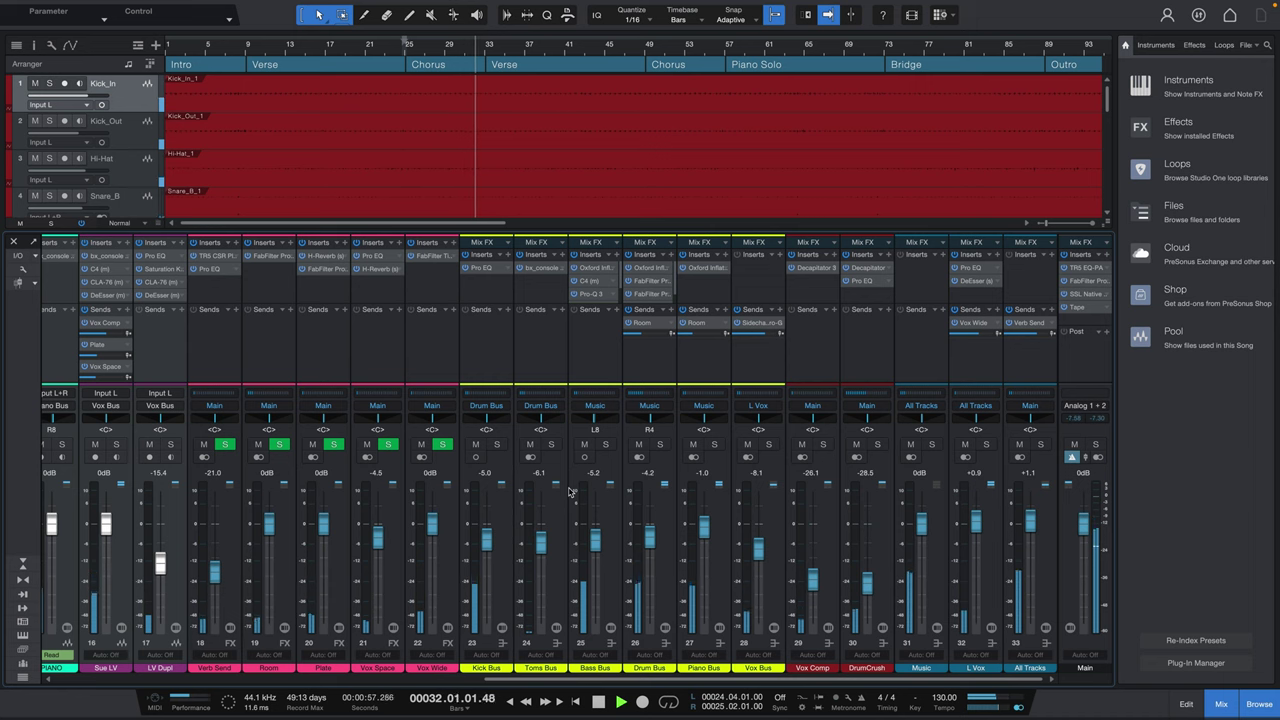
Step: Stop playback and look through the mixer from the Kick_In channel back towards the bus channels
key(space)
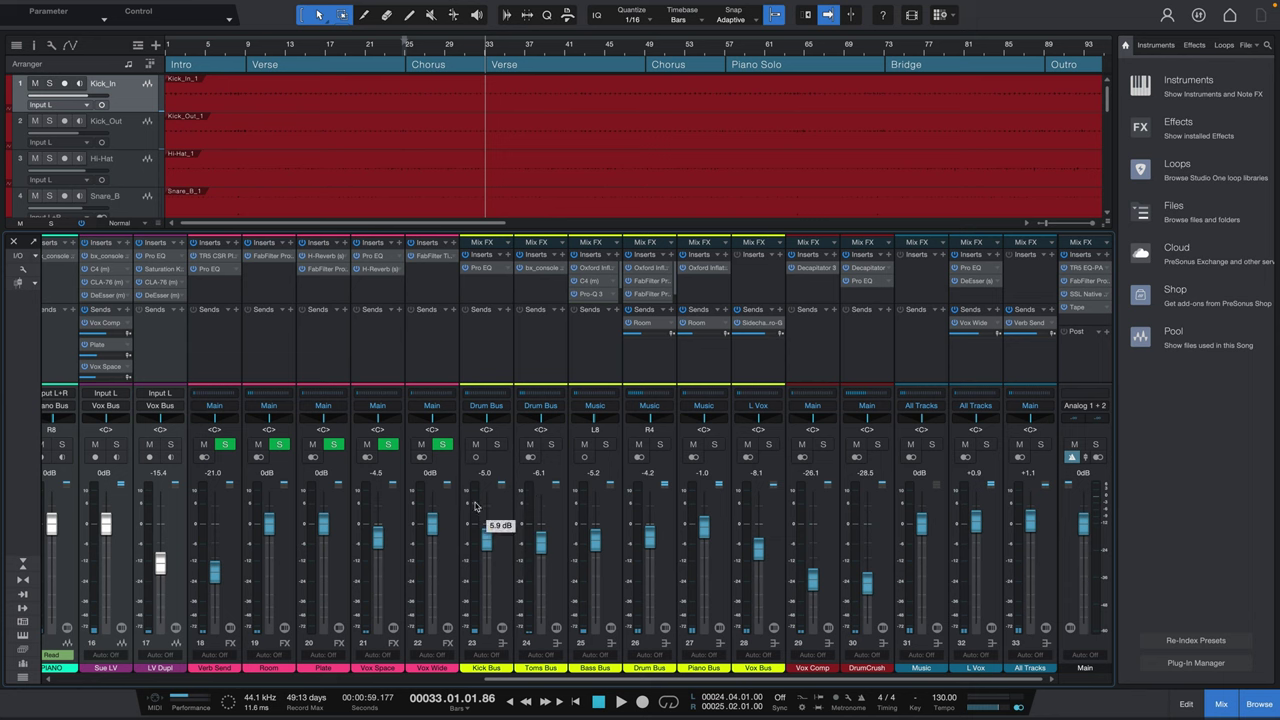
scroll(475, 506, left, 10)
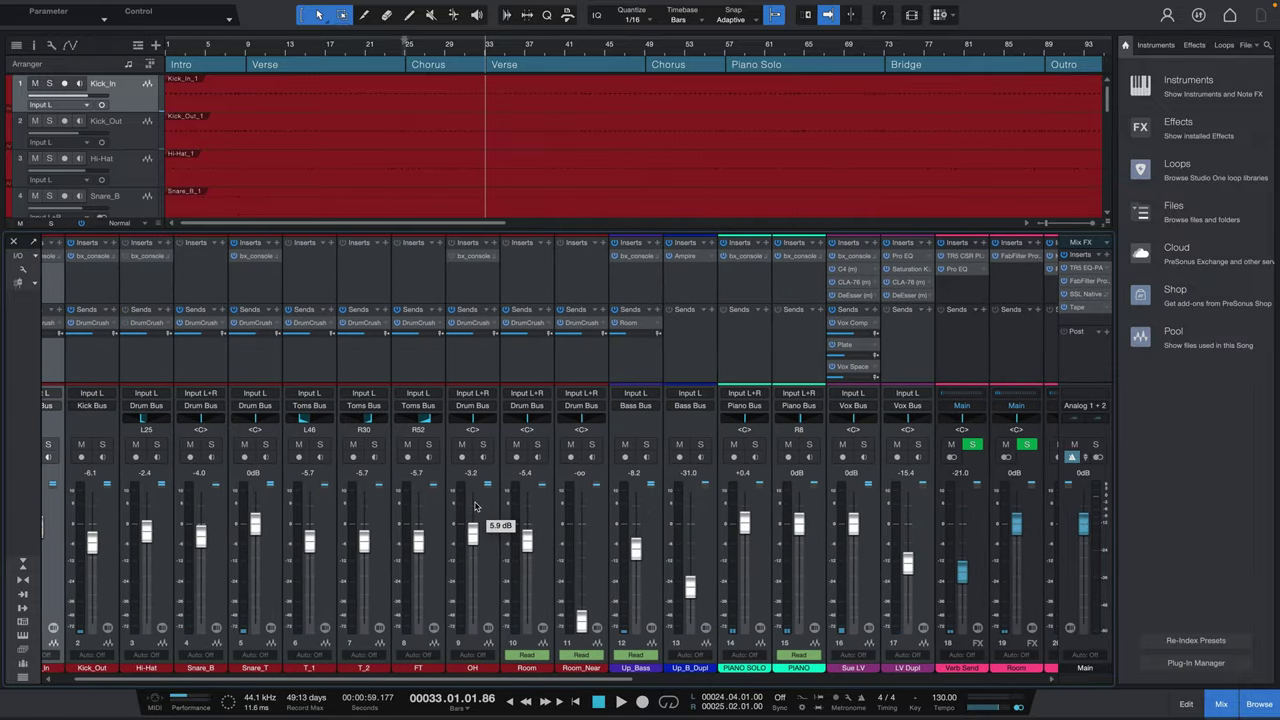
scroll(475, 506, left, 1)
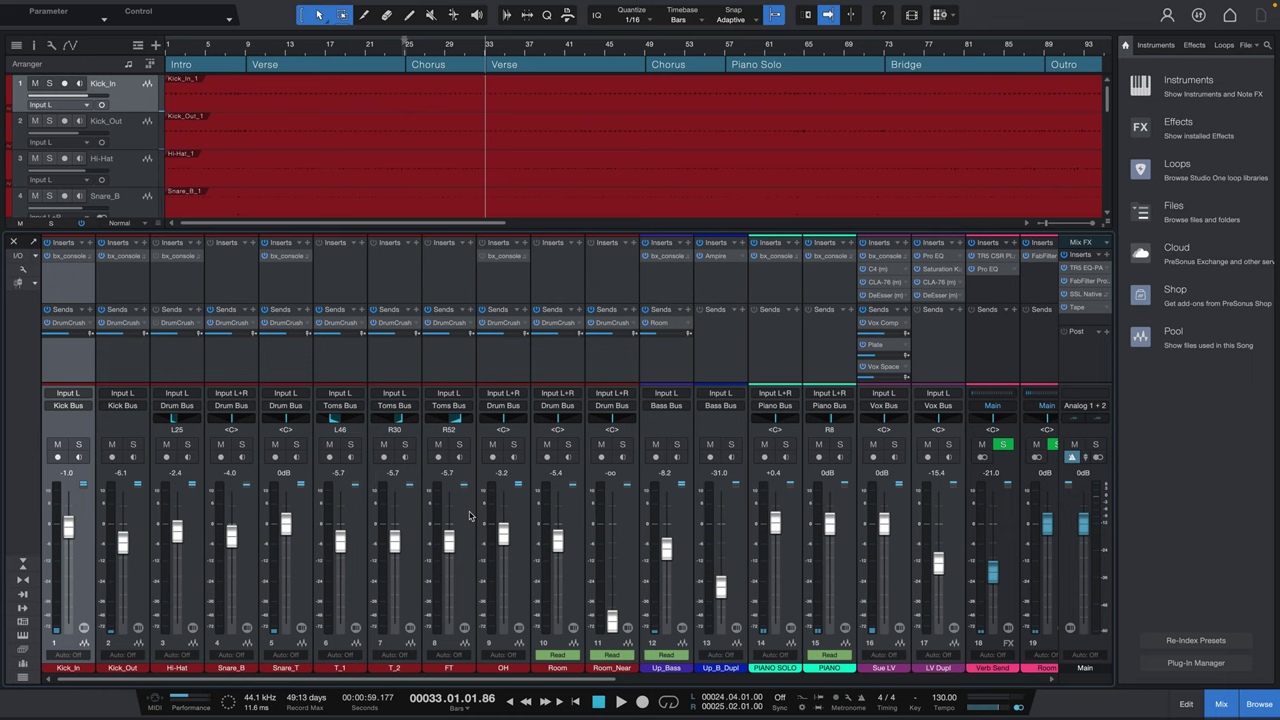
scroll(469, 516, right, 10)
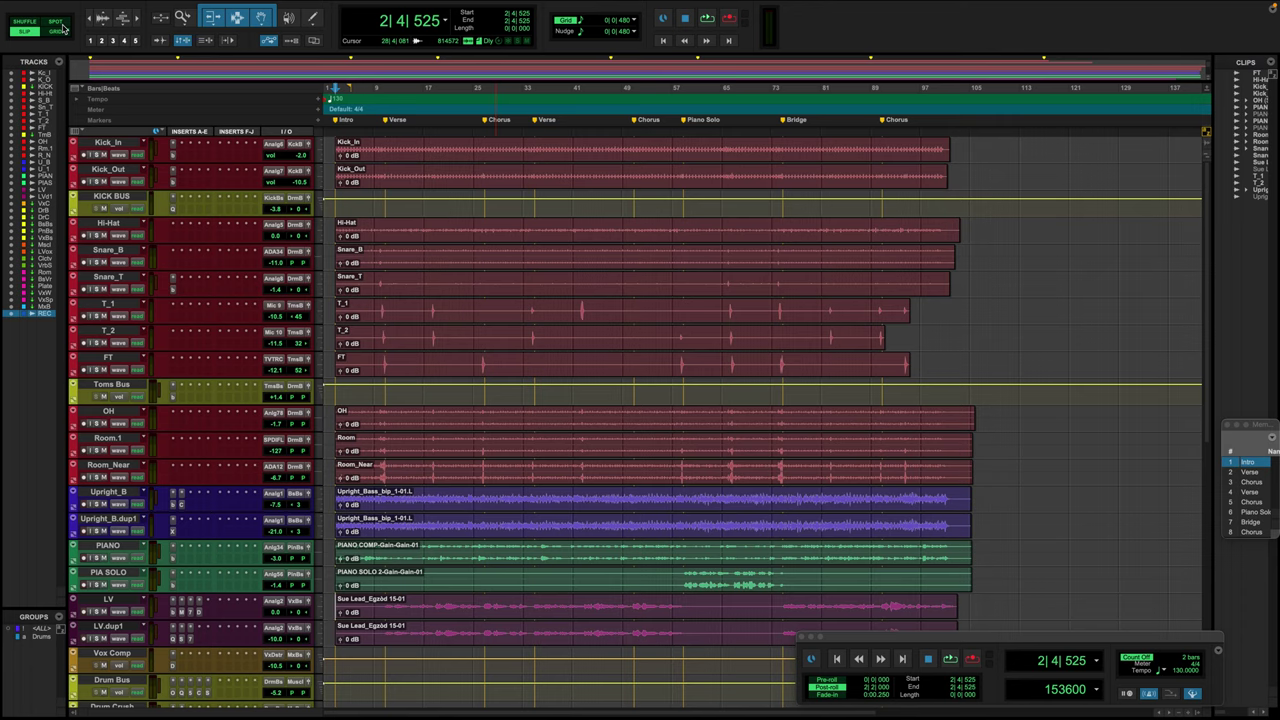
Step: Switch to the Pro Tools version of the song, play it, and show its bus tracks and the mixer
key(space)
scroll(484, 587, down, 5)
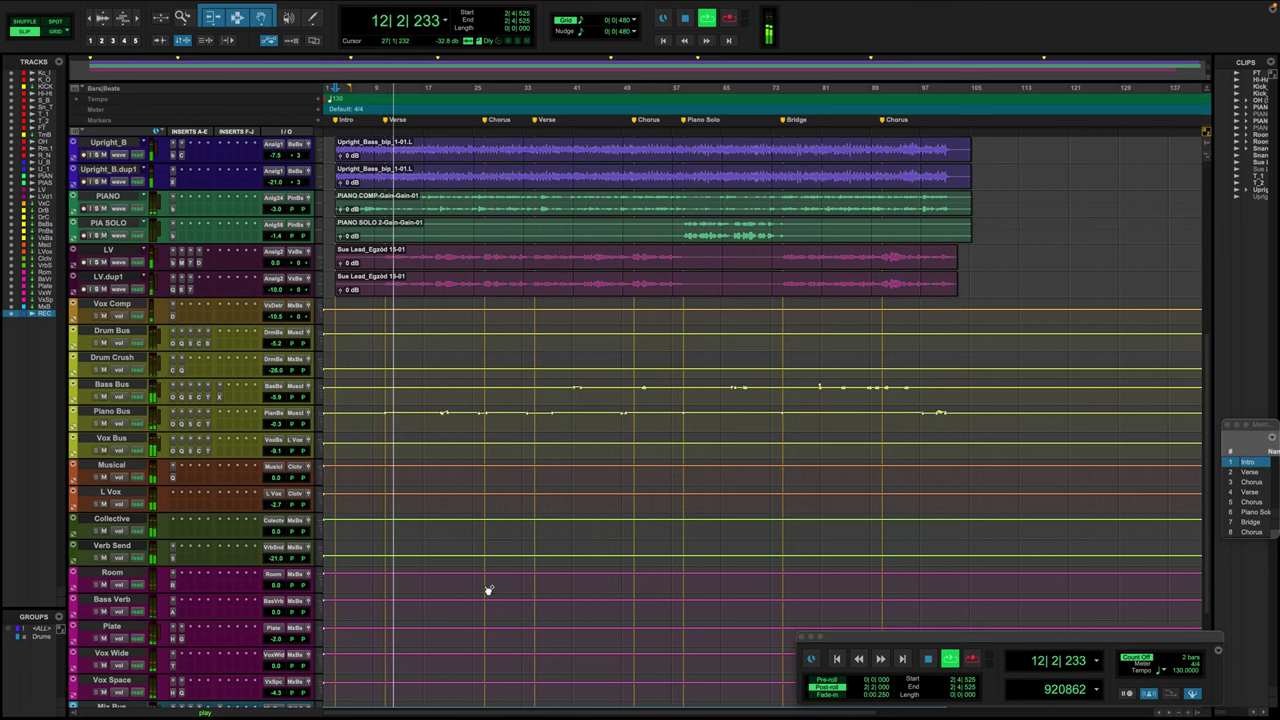
key(ctrl+equal)
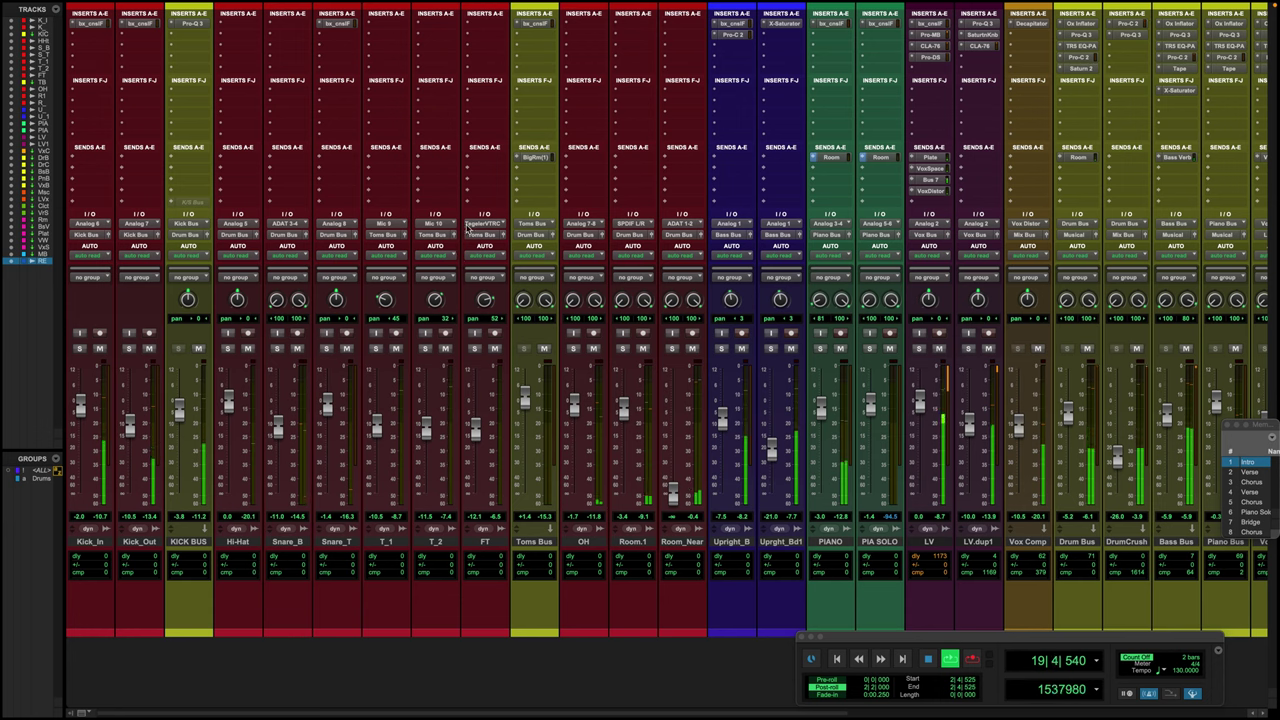
Step: View and close the Toms Bus's bx_console Focusrite SC plugin, and look through the mixer channels up to RECORD
click(533, 23)
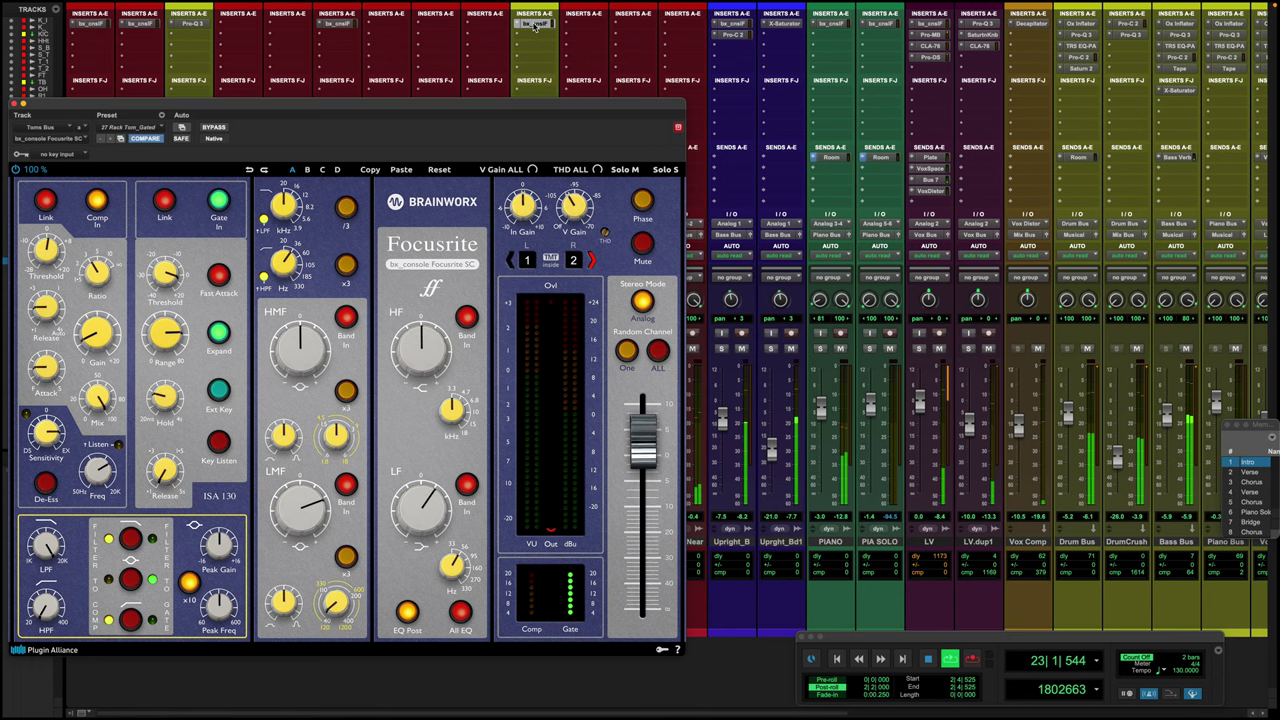
click(535, 25)
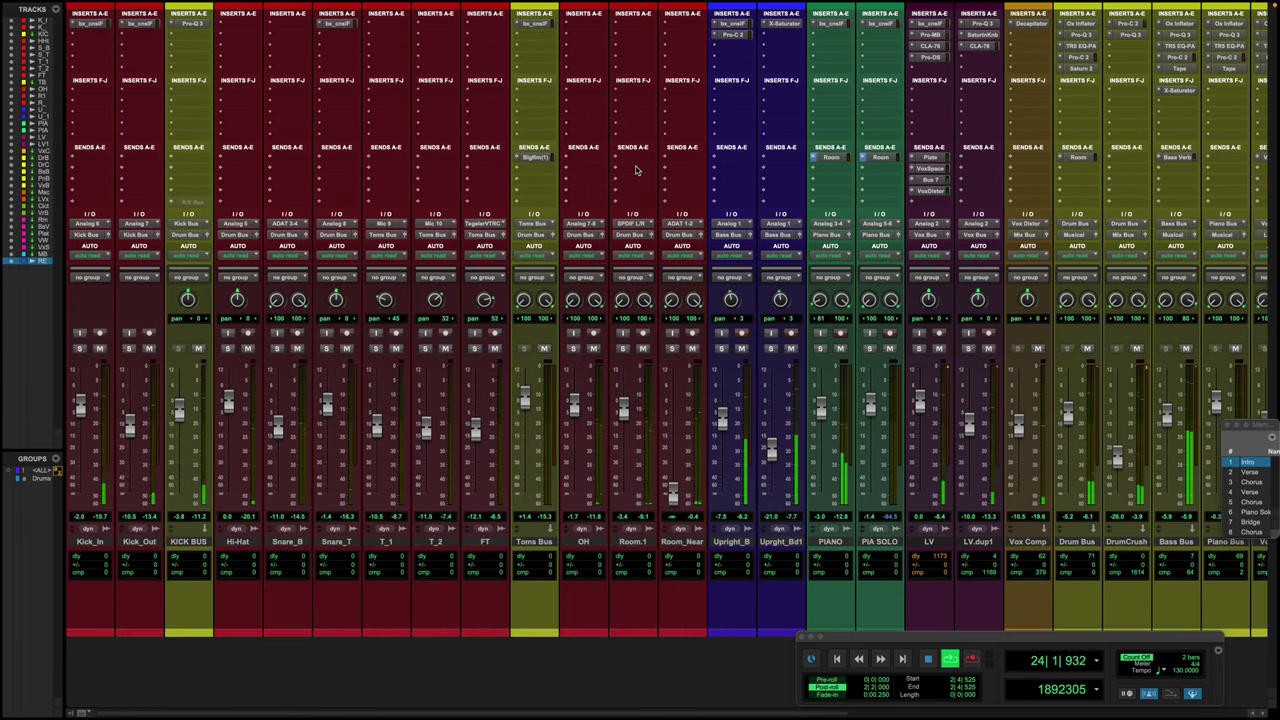
scroll(635, 170, right, 5)
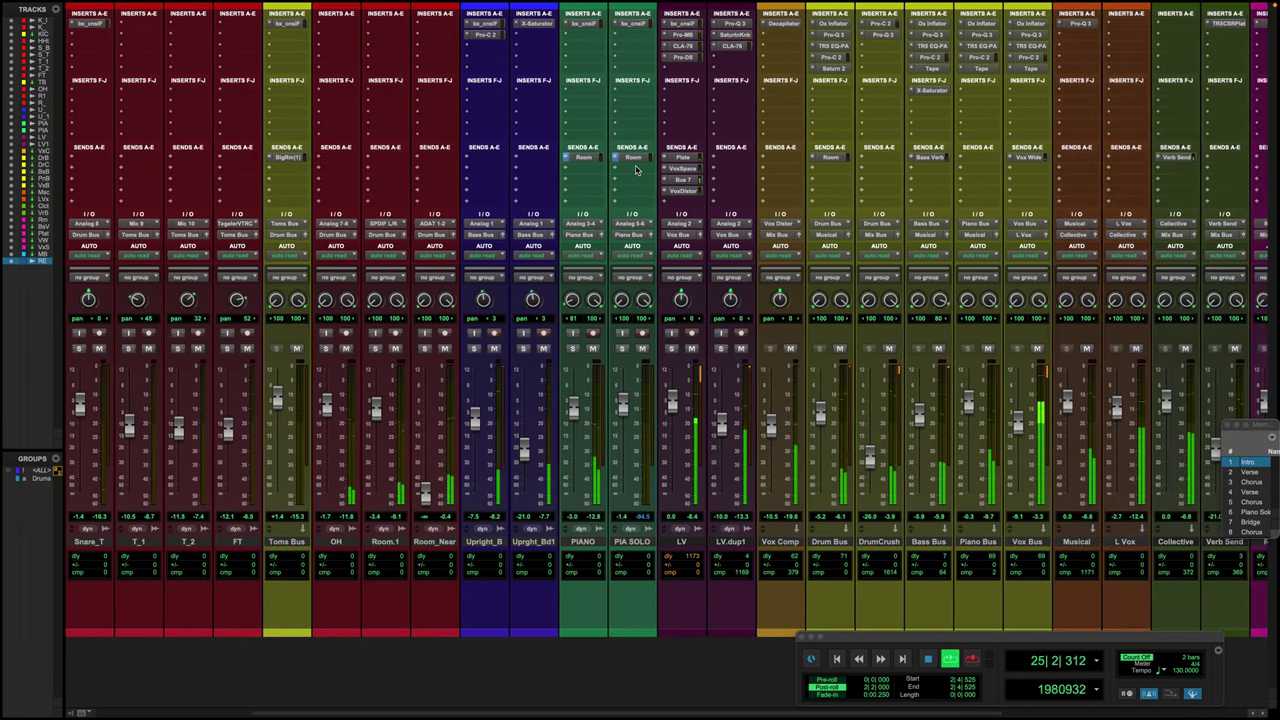
scroll(635, 170, right, 8)
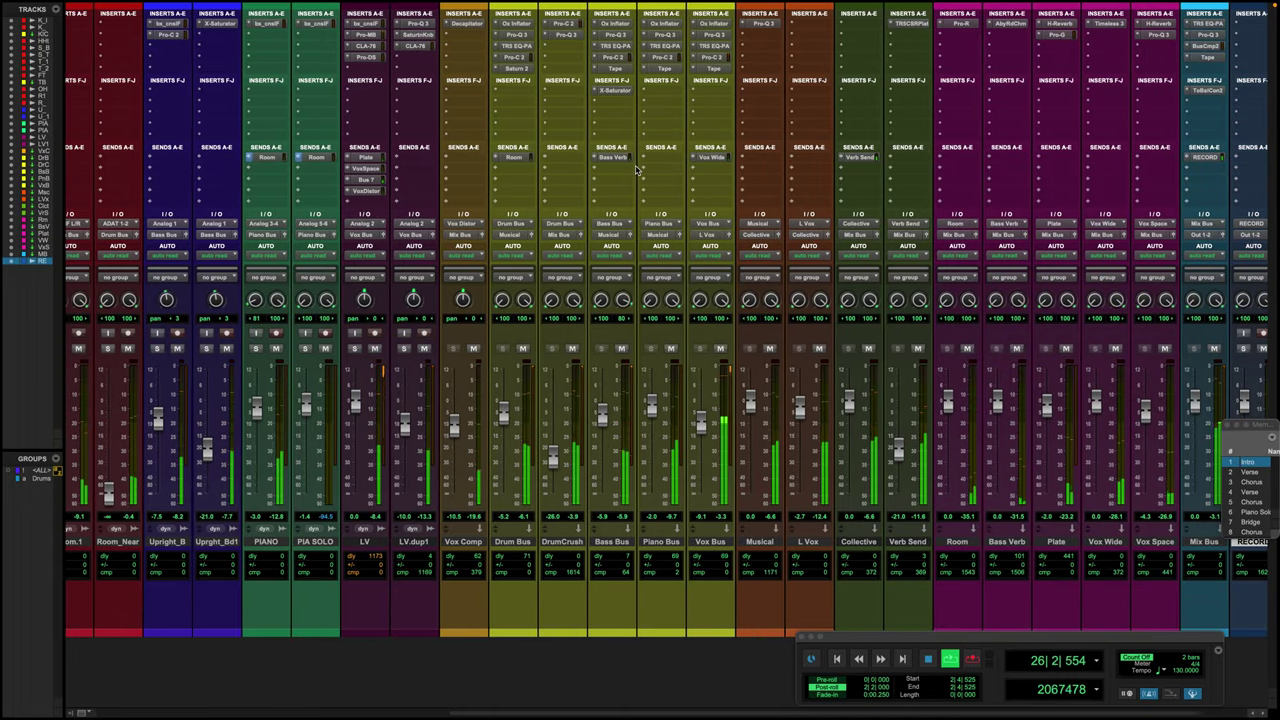
scroll(635, 170, right, 1)
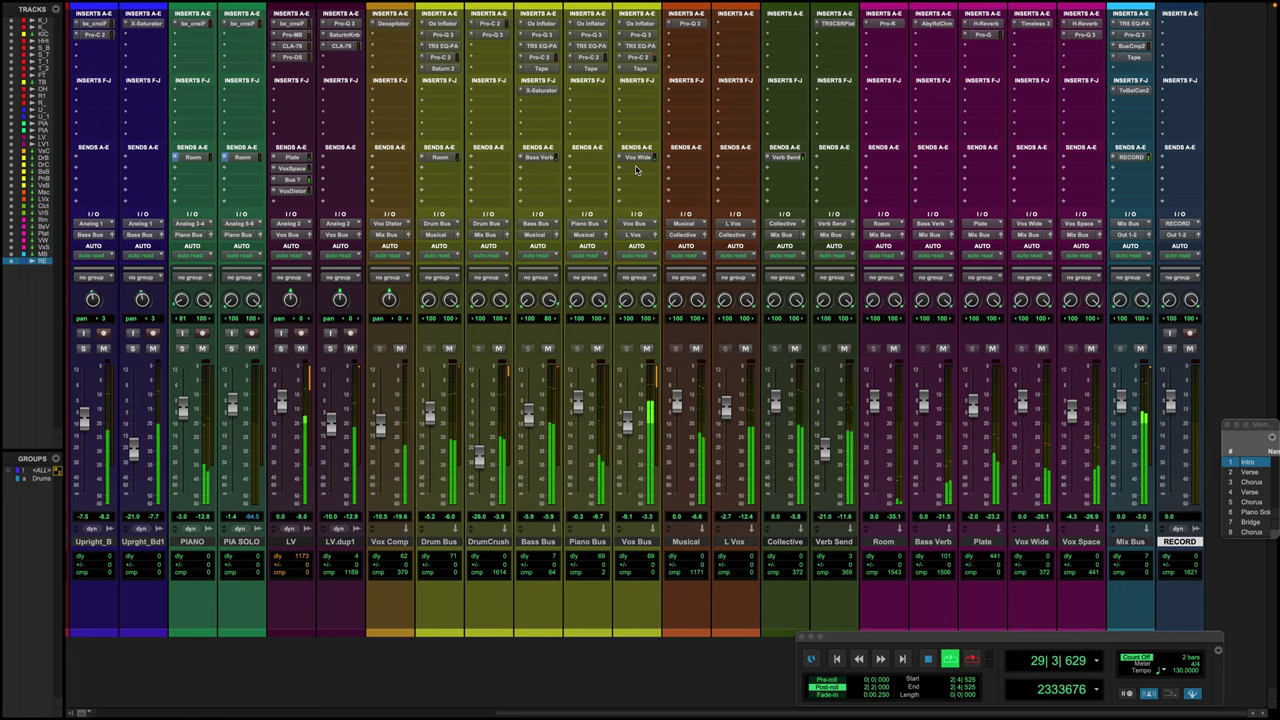
Step: Return to the first mixer channels, view the KICK BUS's FabFilter Pro-Q 3 equalizer and close it
scroll(635, 170, left, 13)
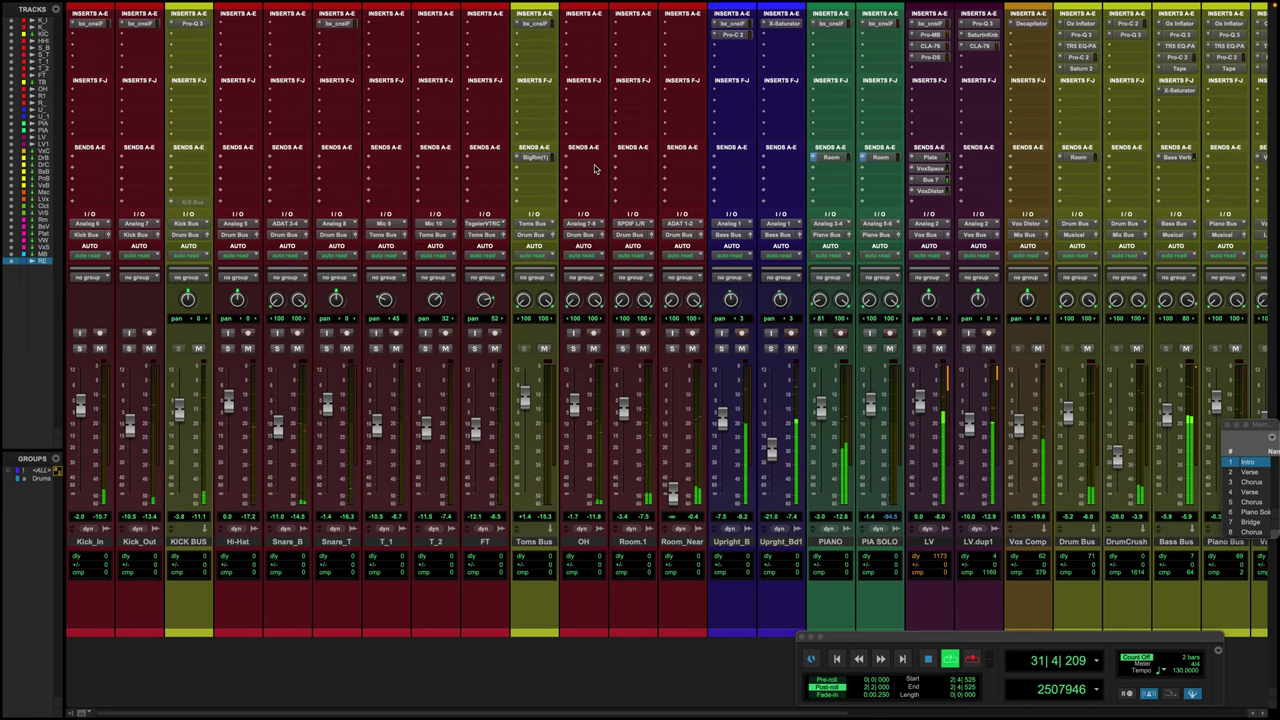
click(190, 23)
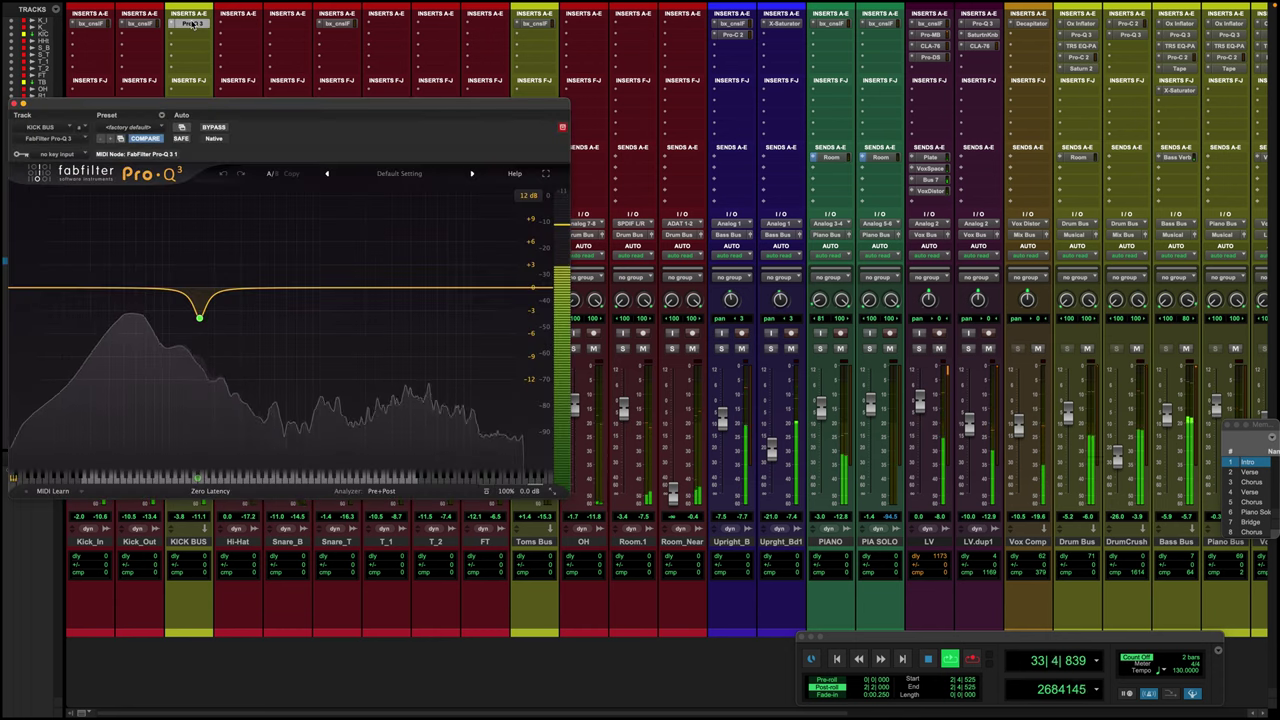
click(190, 23)
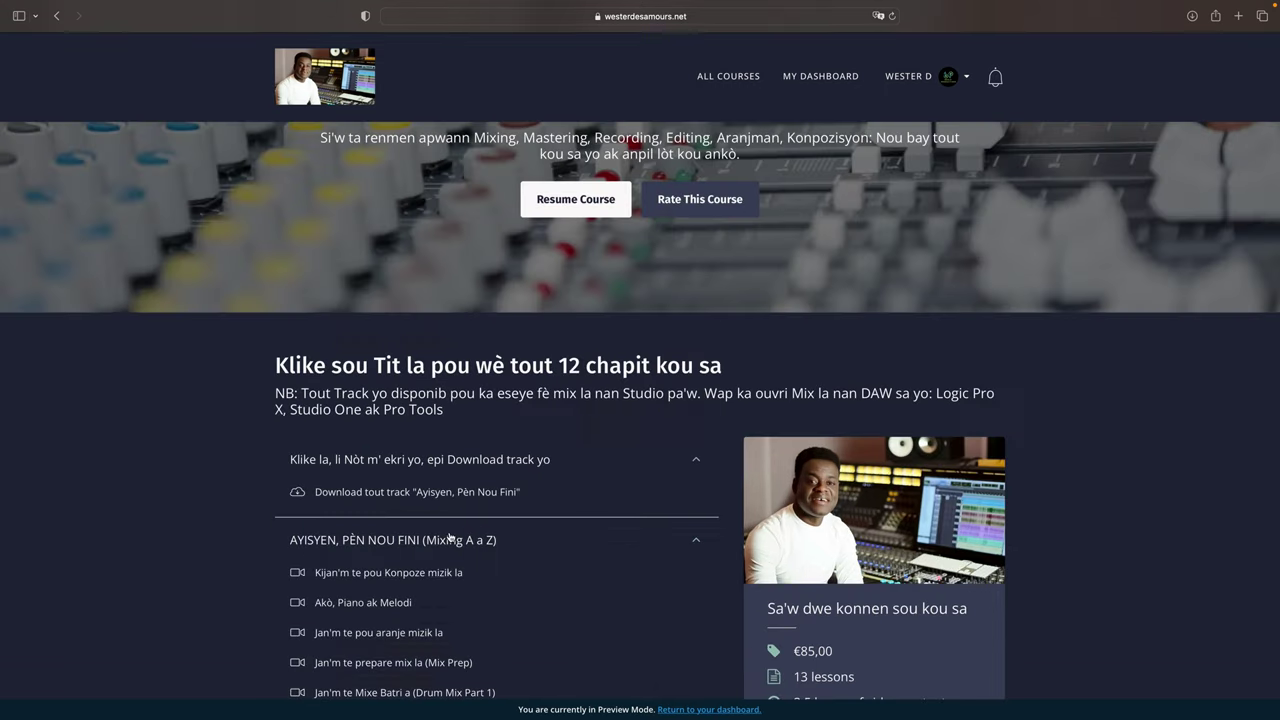
Step: Switch to the course website, look through the mixing course's lesson list, and show the next client review
scroll(450, 500, down, 3)
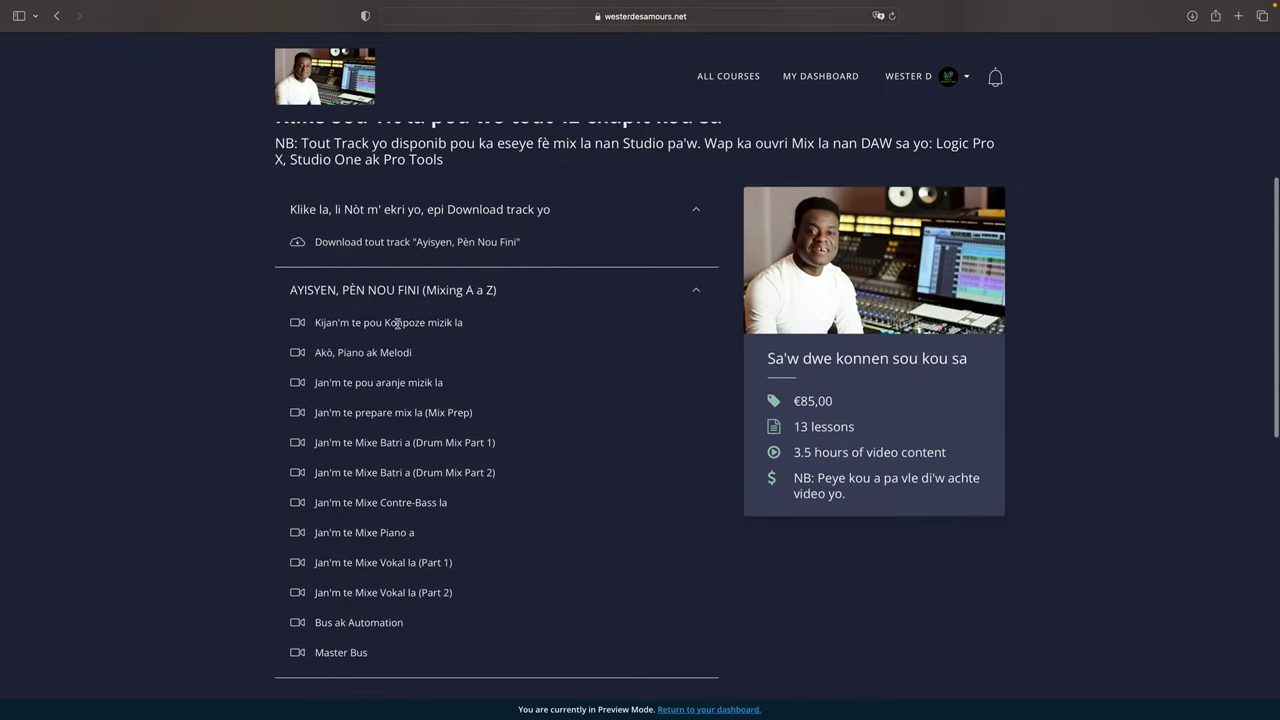
scroll(386, 485, down, 1)
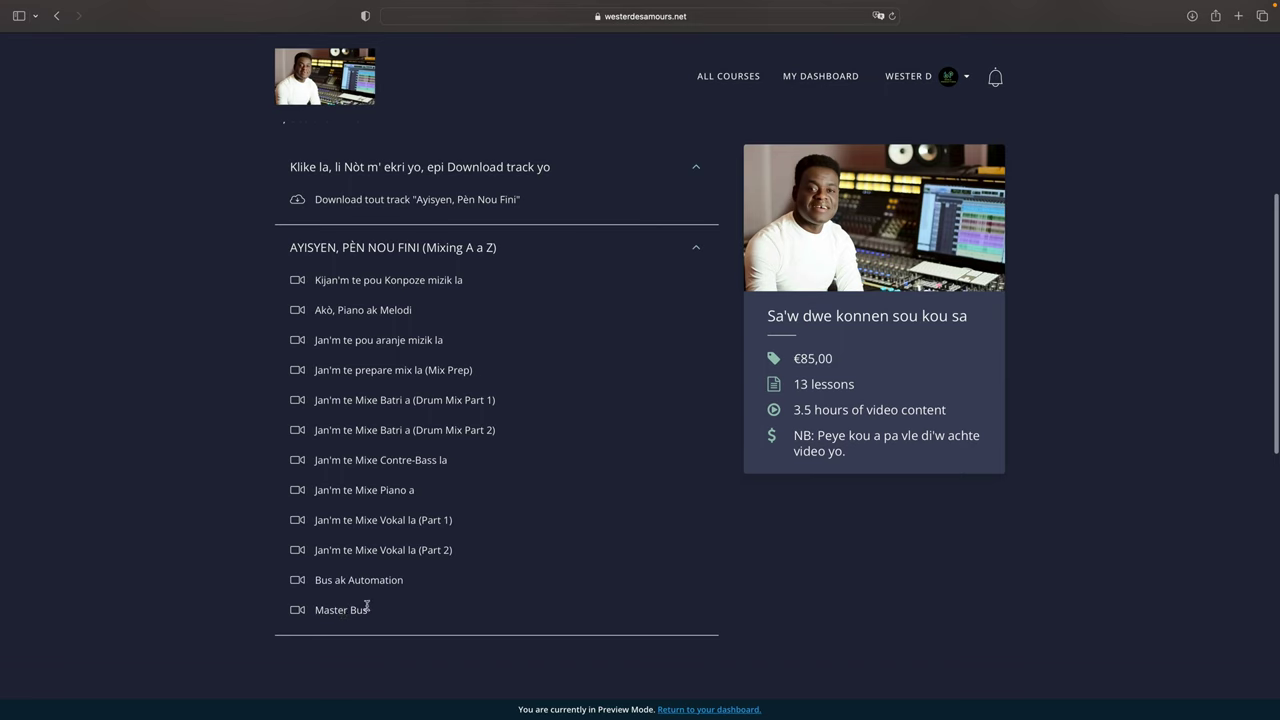
scroll(390, 490, down, 10)
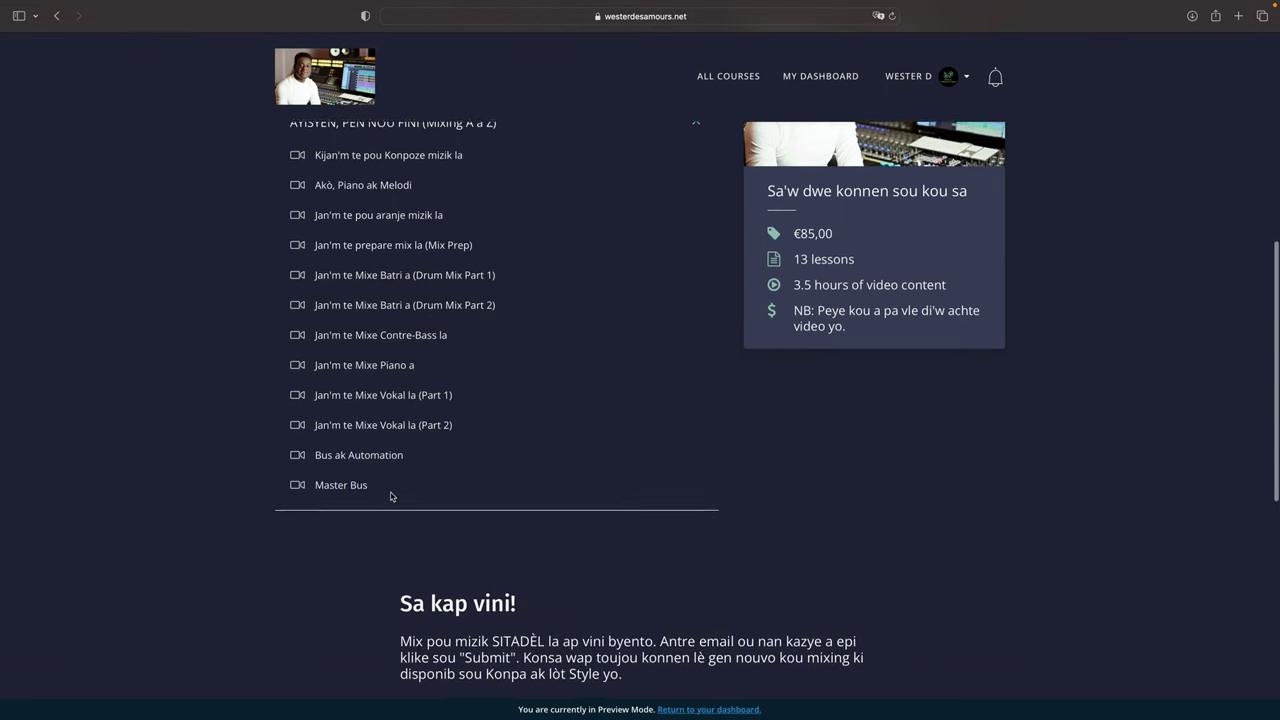
scroll(391, 497, down, 5)
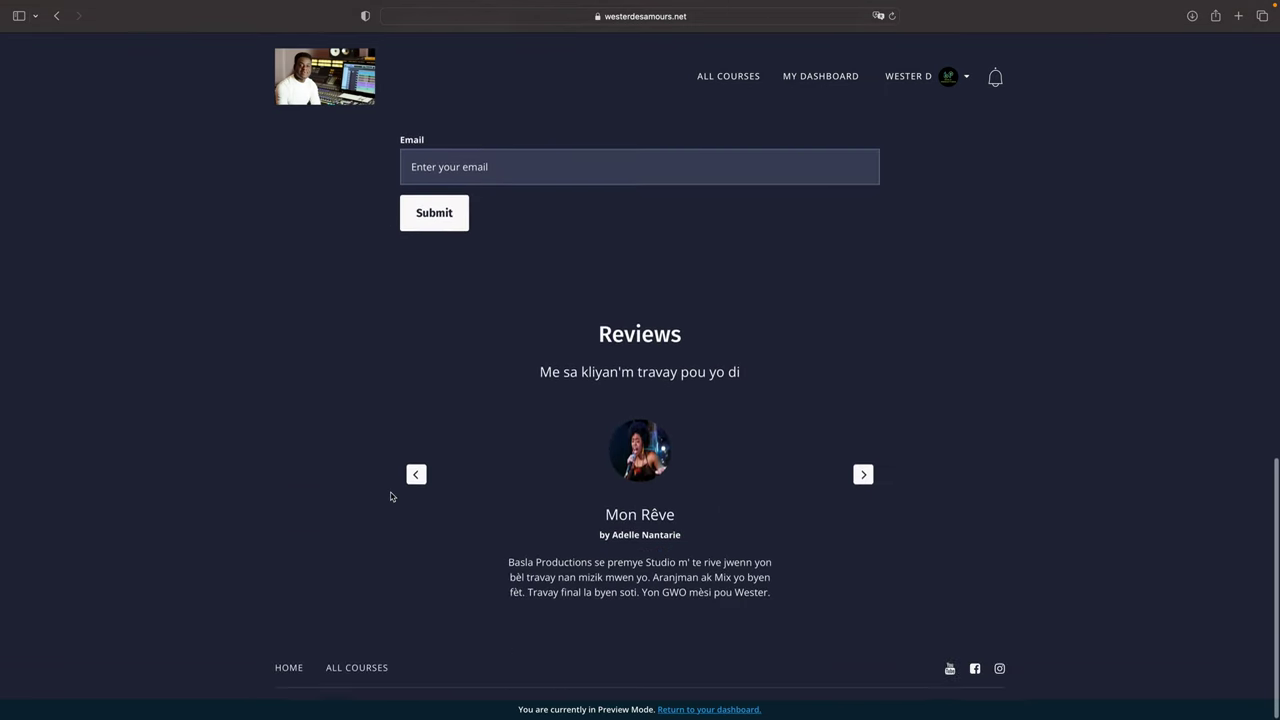
click(862, 475)
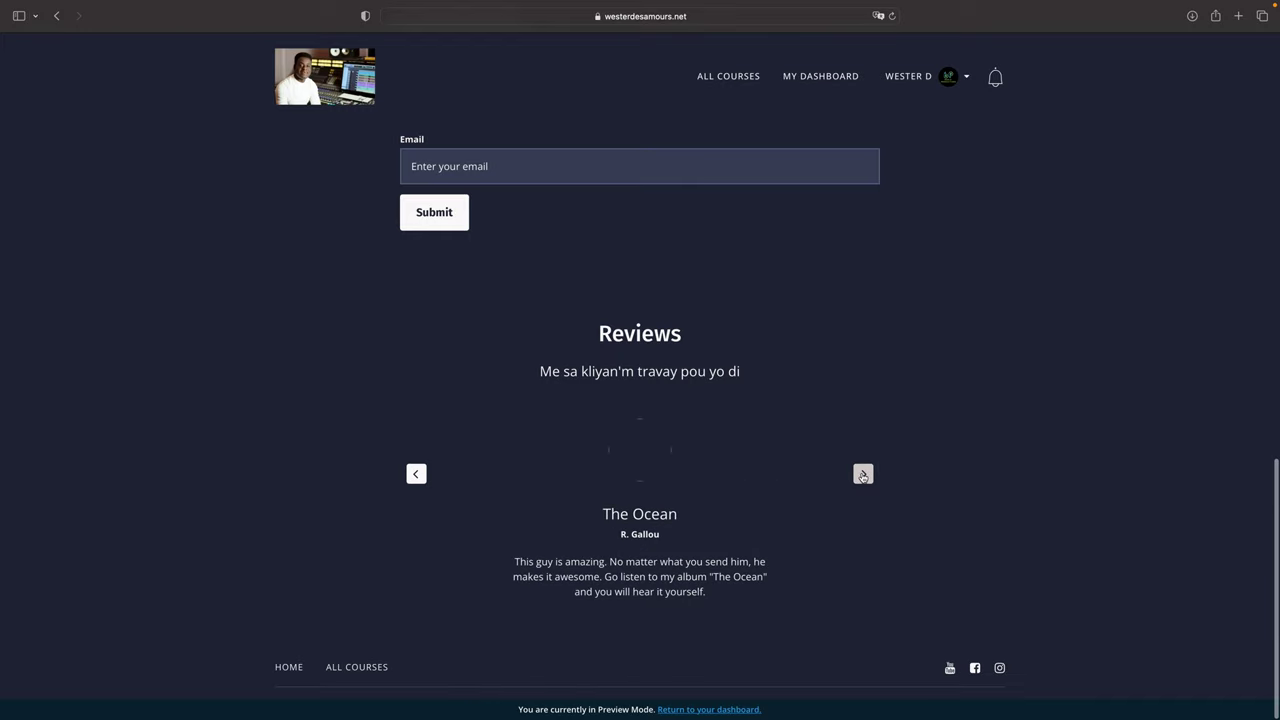
scroll(754, 464, up, 20)
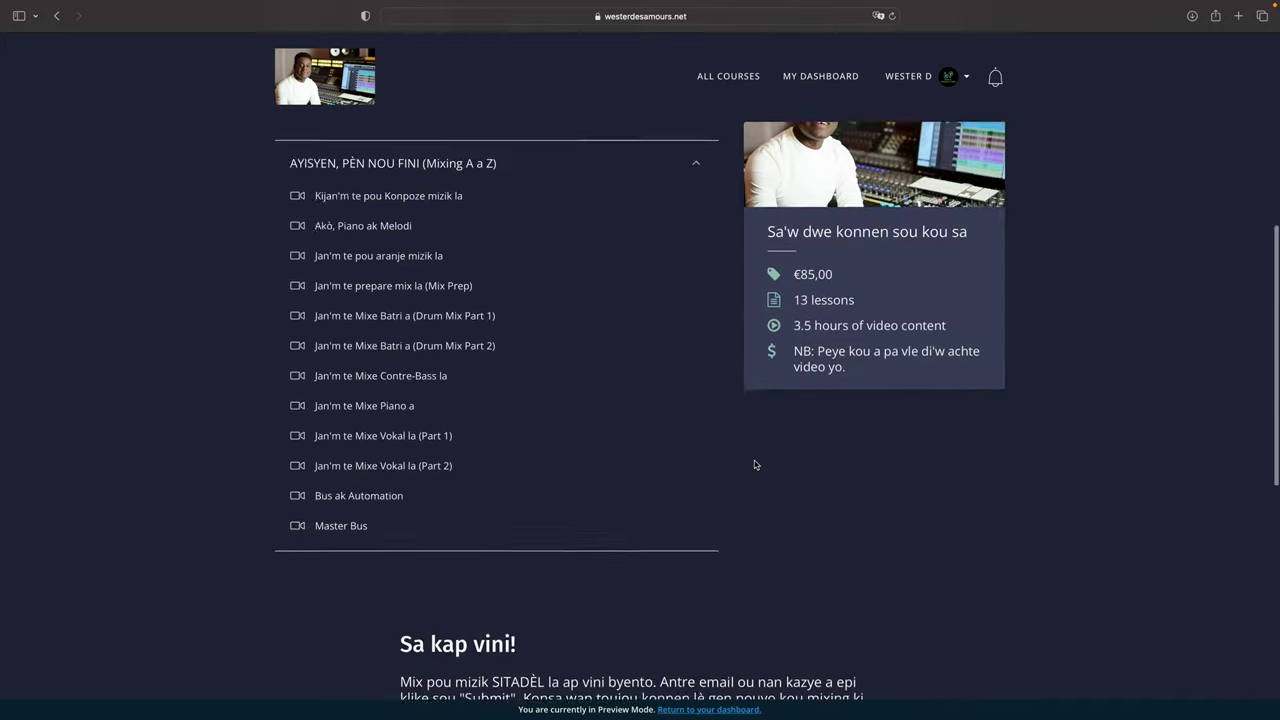